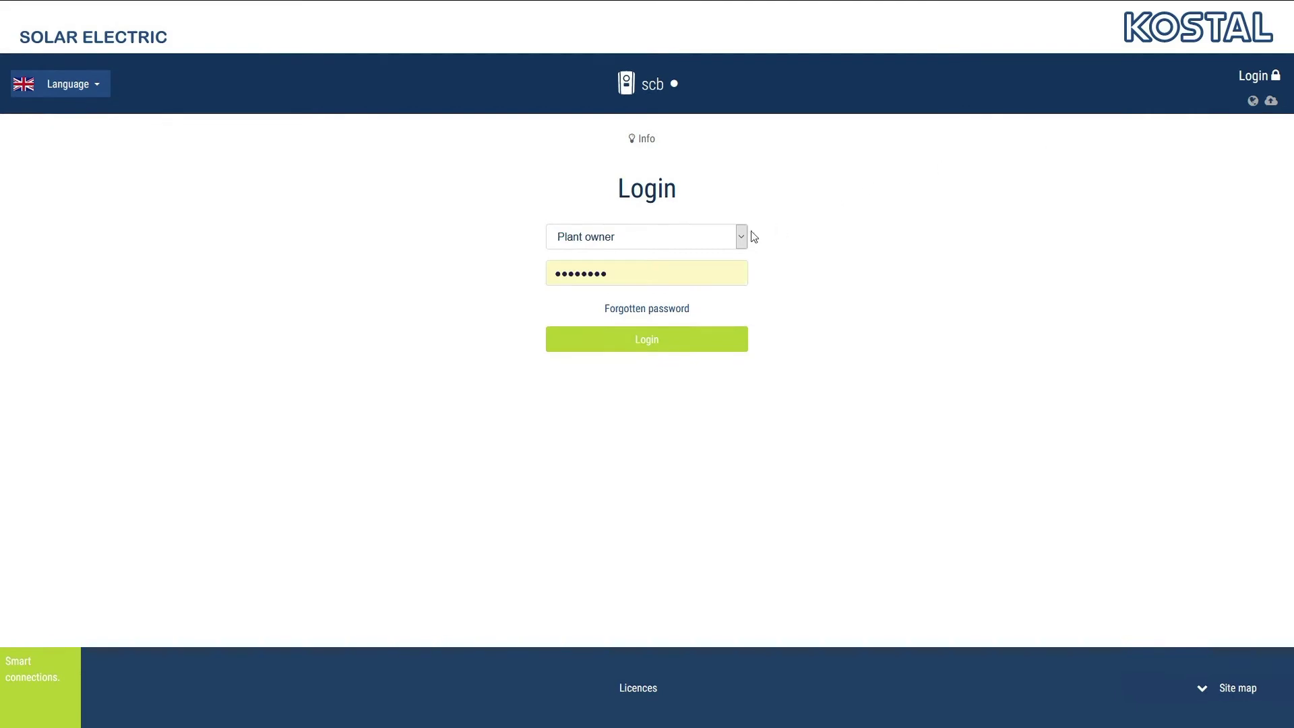
Log in as Installer after accepting the disclaimer, then view current PV generator values
left_click(745, 239)
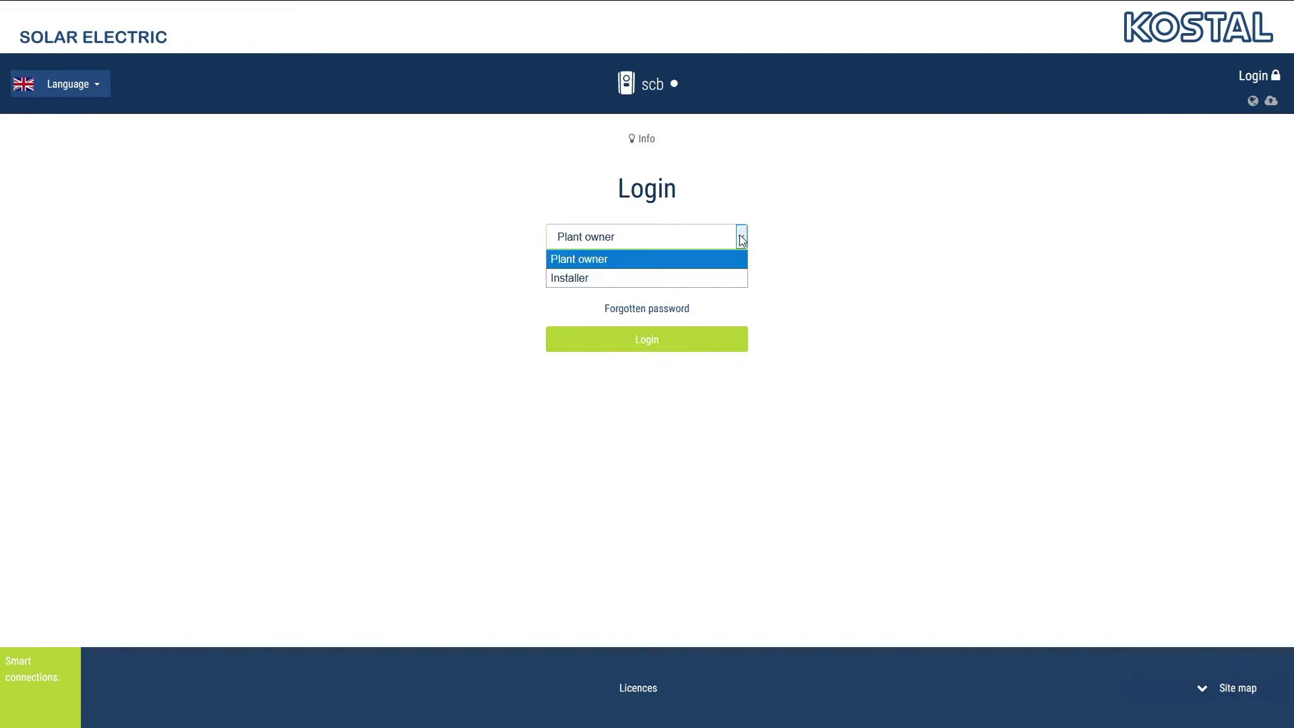
left_click(716, 280)
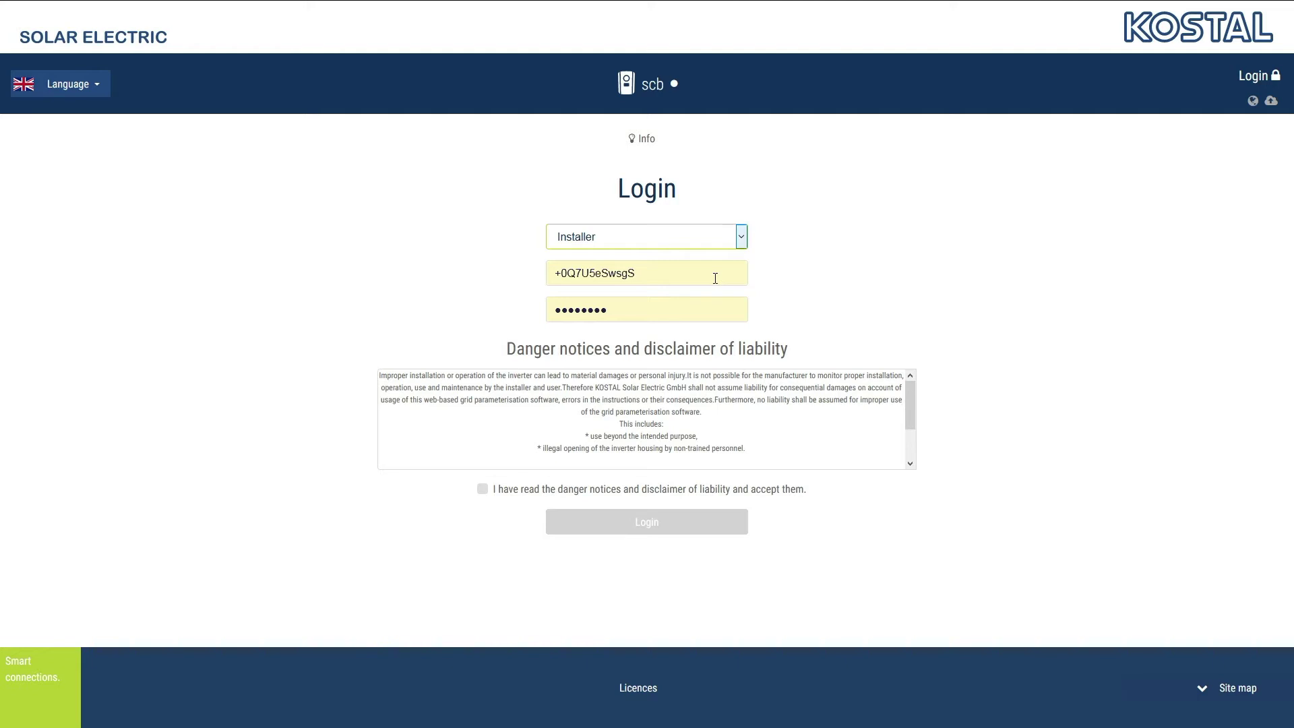
left_click(483, 489)
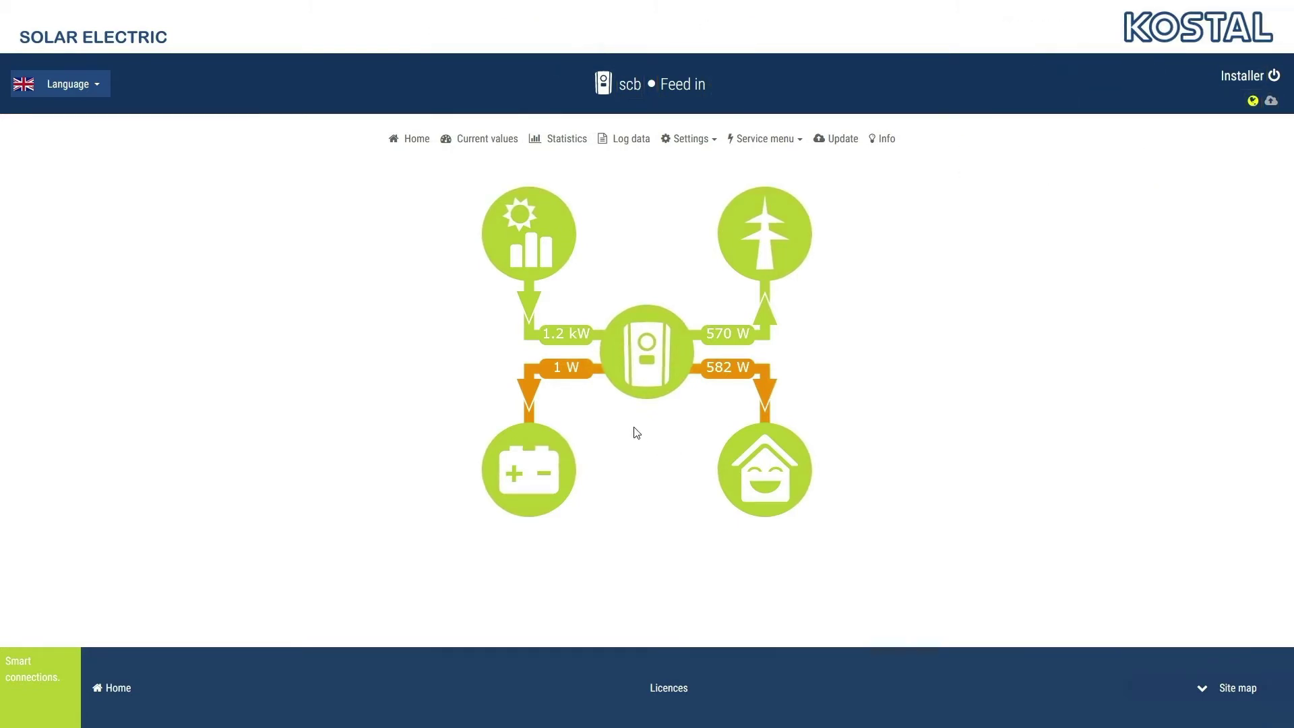
left_click(497, 144)
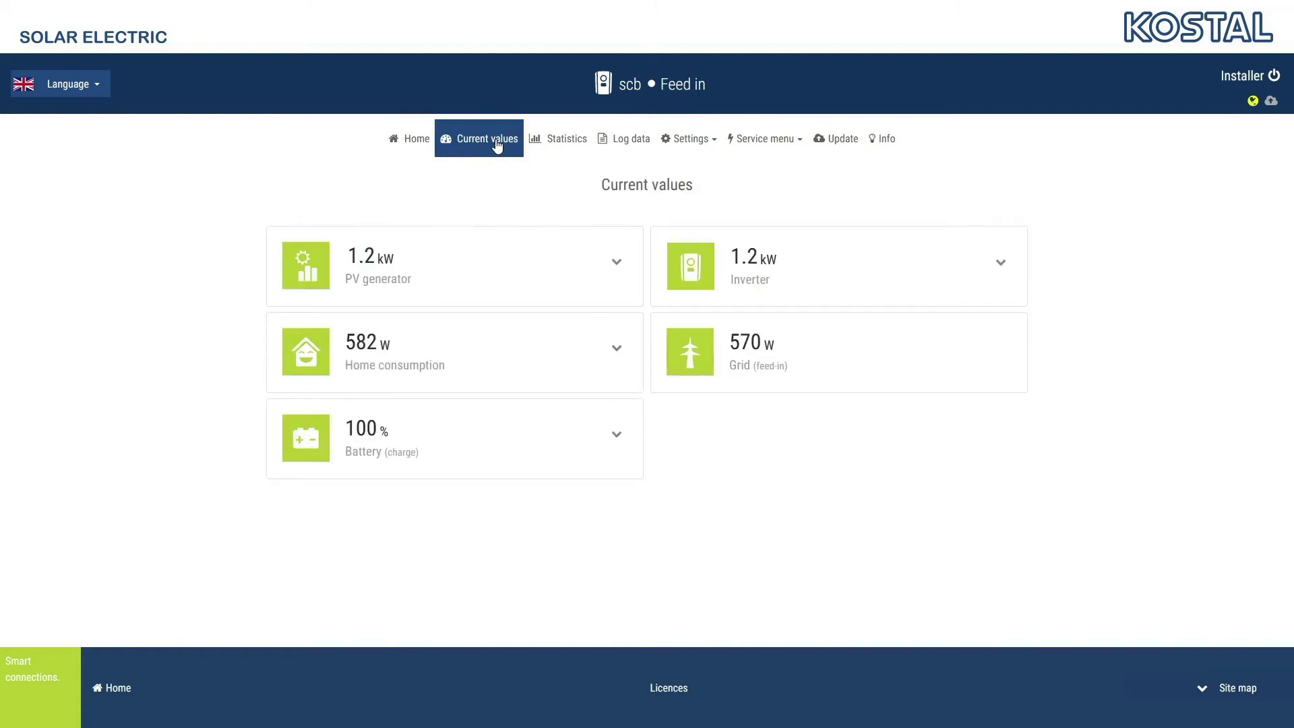
left_click(616, 262)
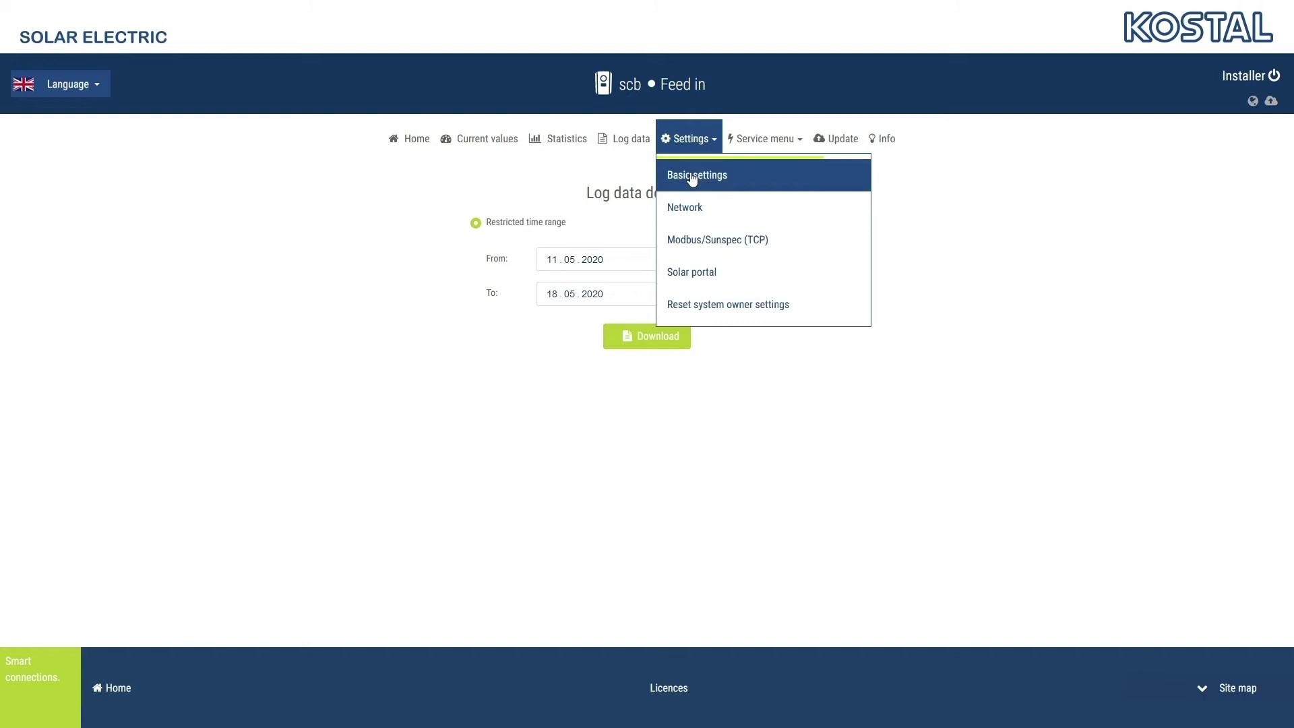
Rename the inverter from scb to PlentiPV1, save it, and turn off the NTP time server
left_click(692, 176)
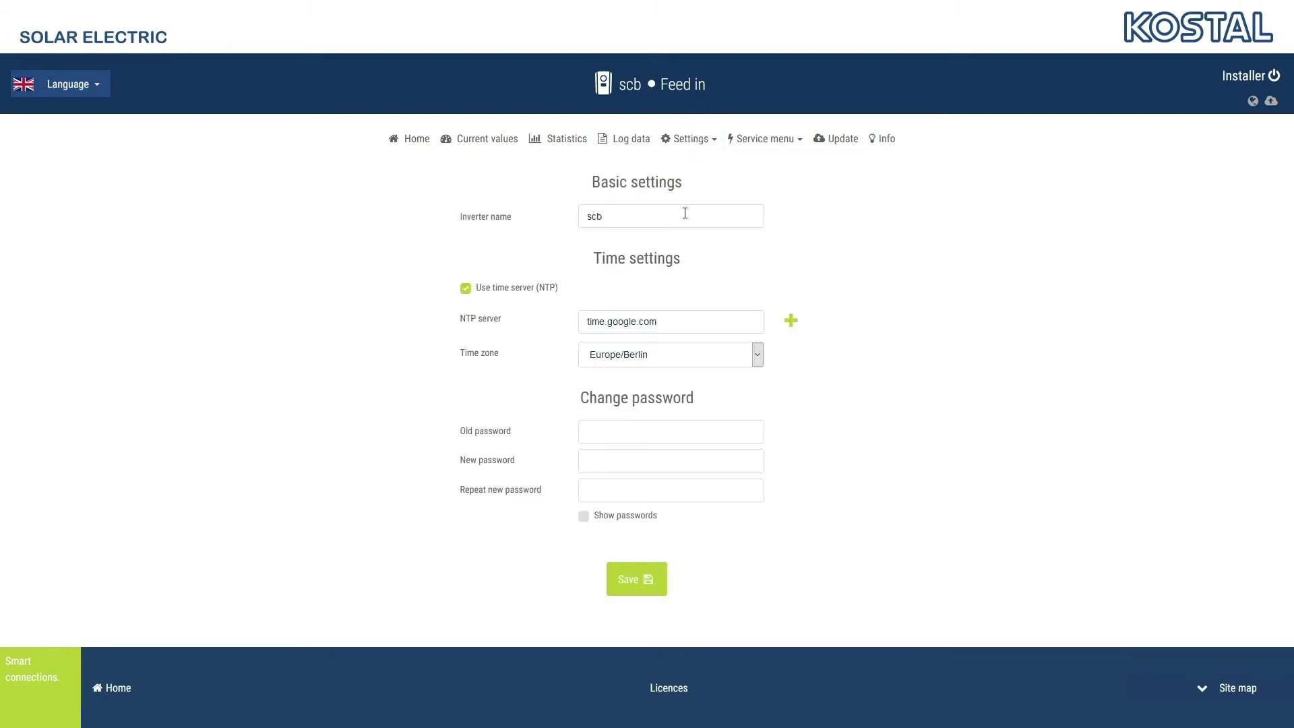
double_click(685, 213)
type("Pl")
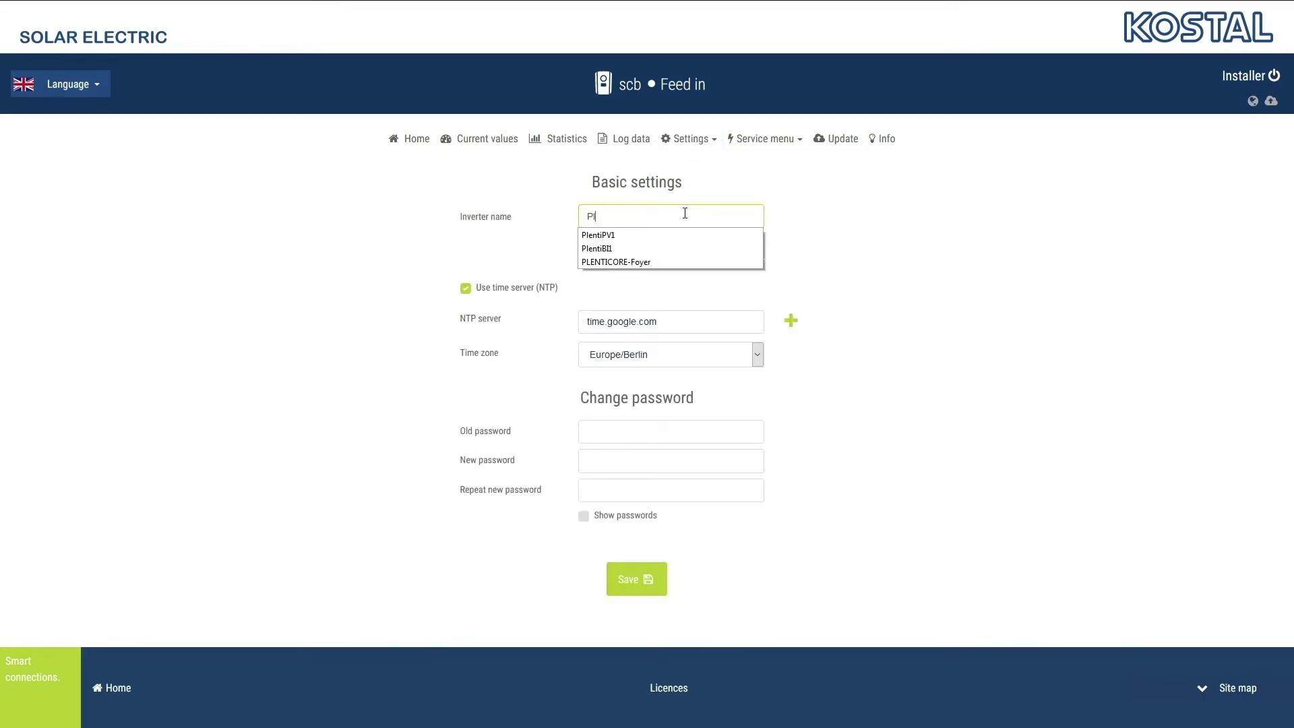
type("entiPV1")
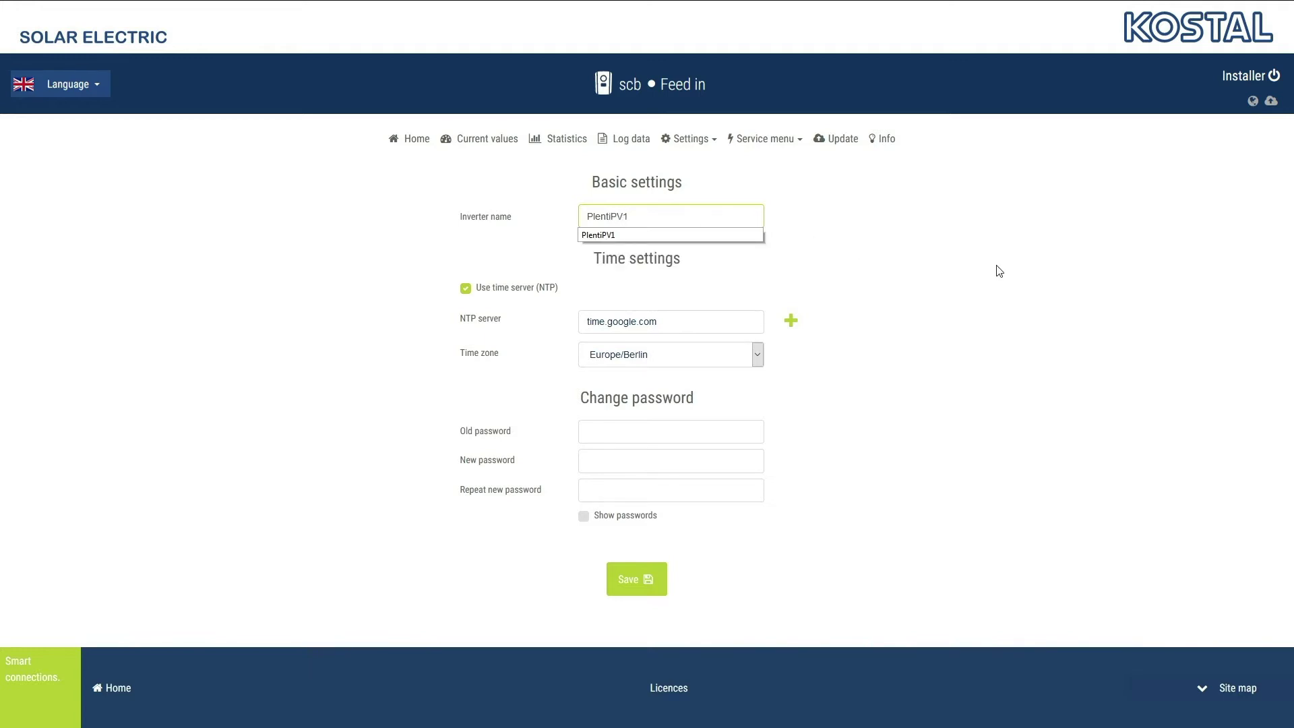
left_click(997, 267)
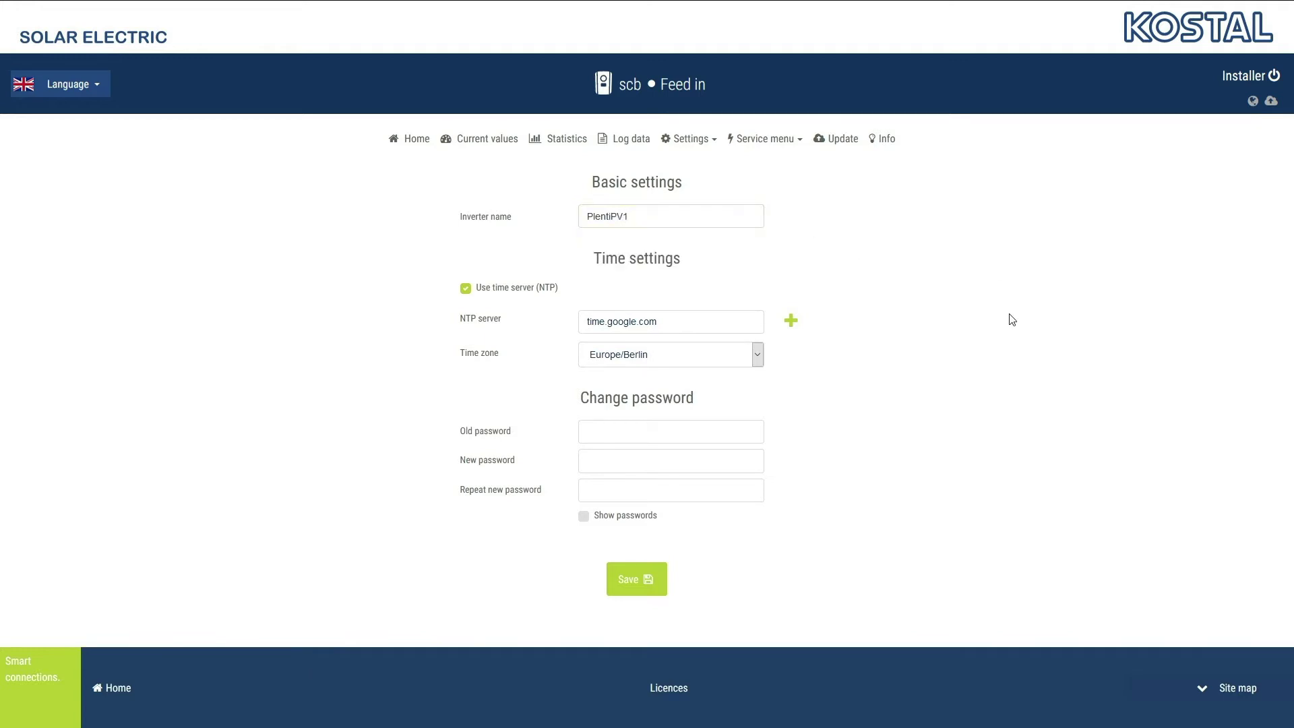
left_click(664, 577)
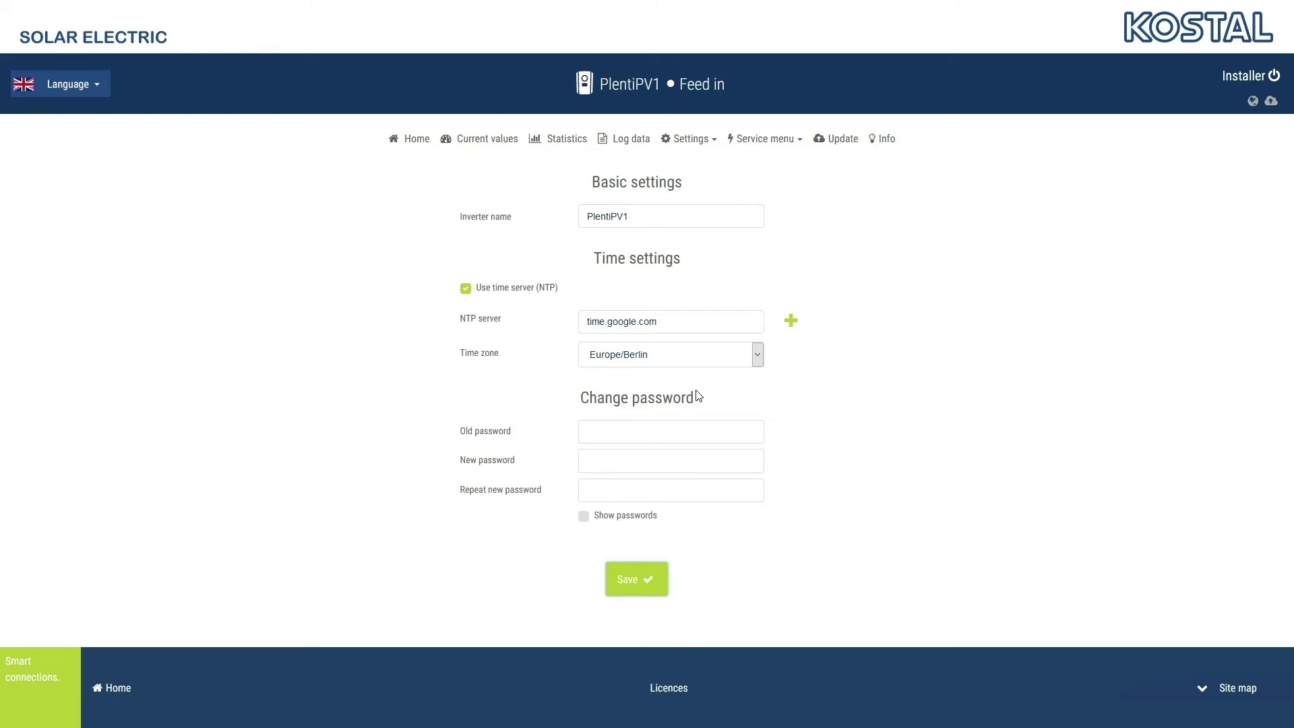
left_click(467, 291)
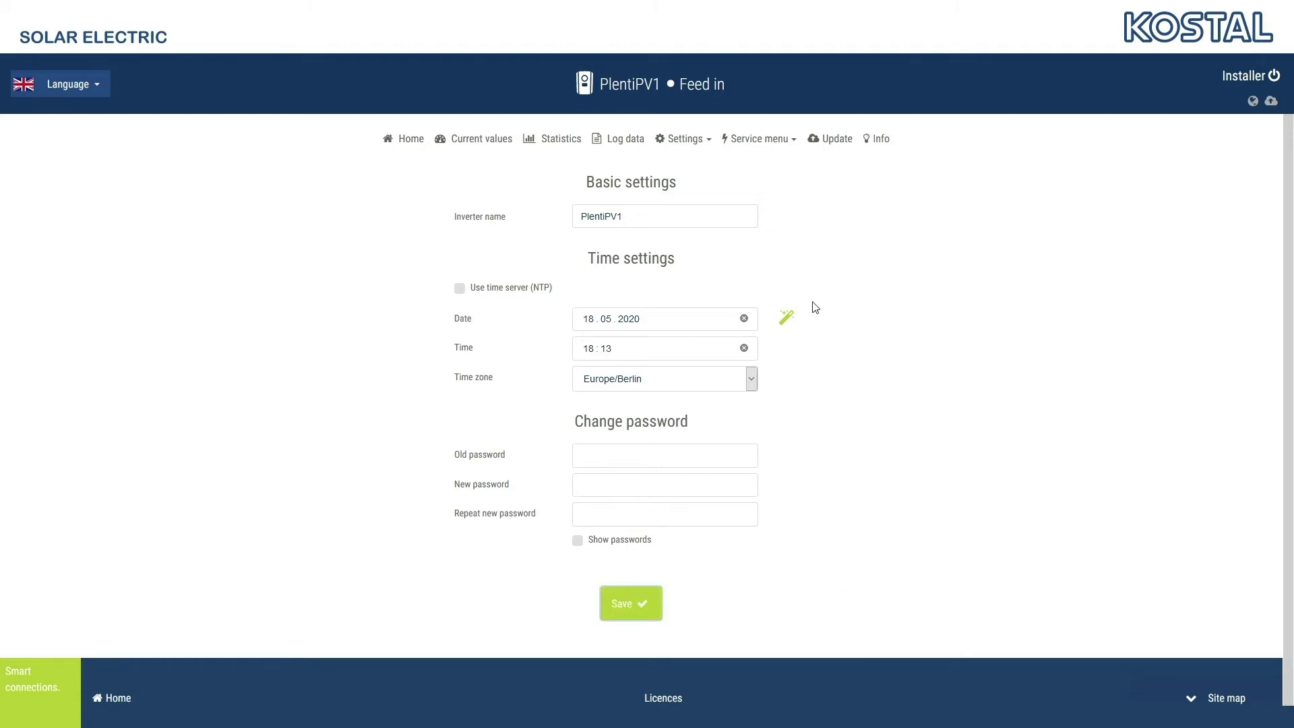
left_click(691, 143)
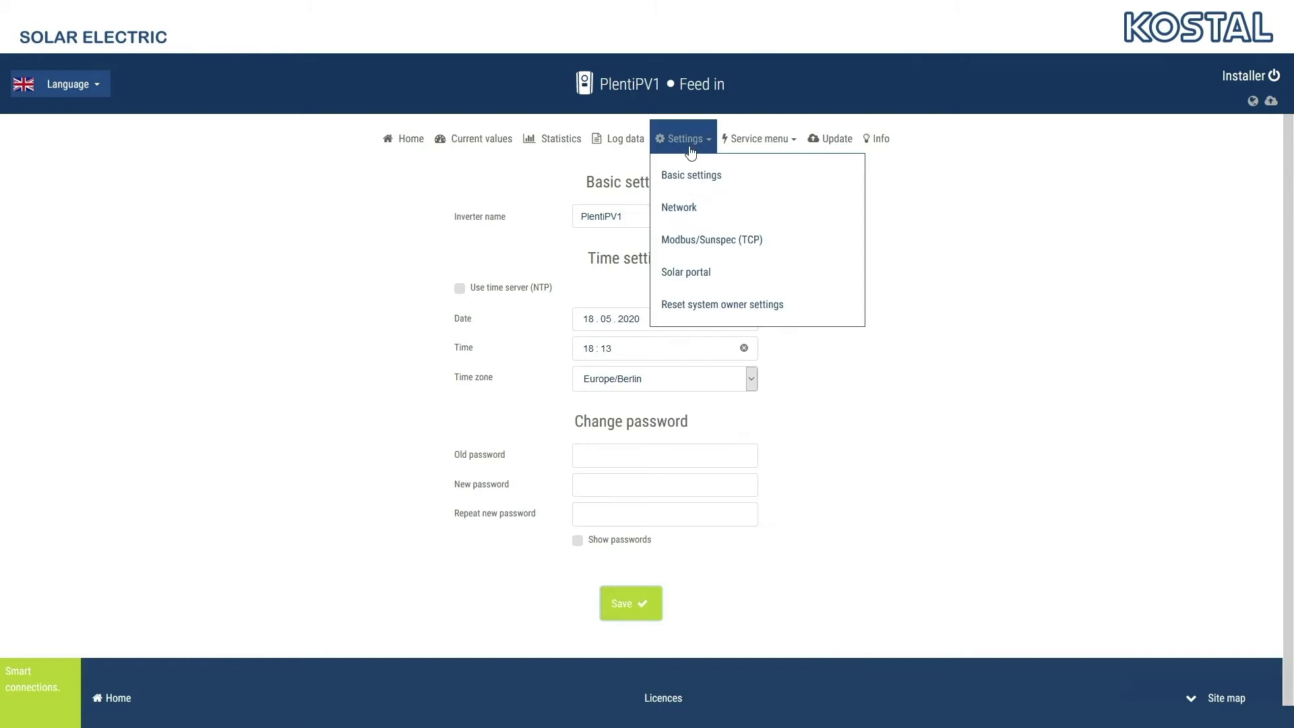
Disable automatic IPv4 acquisition and change the address from 192.168.178.99 to 192.168.178.128
left_click(679, 209)
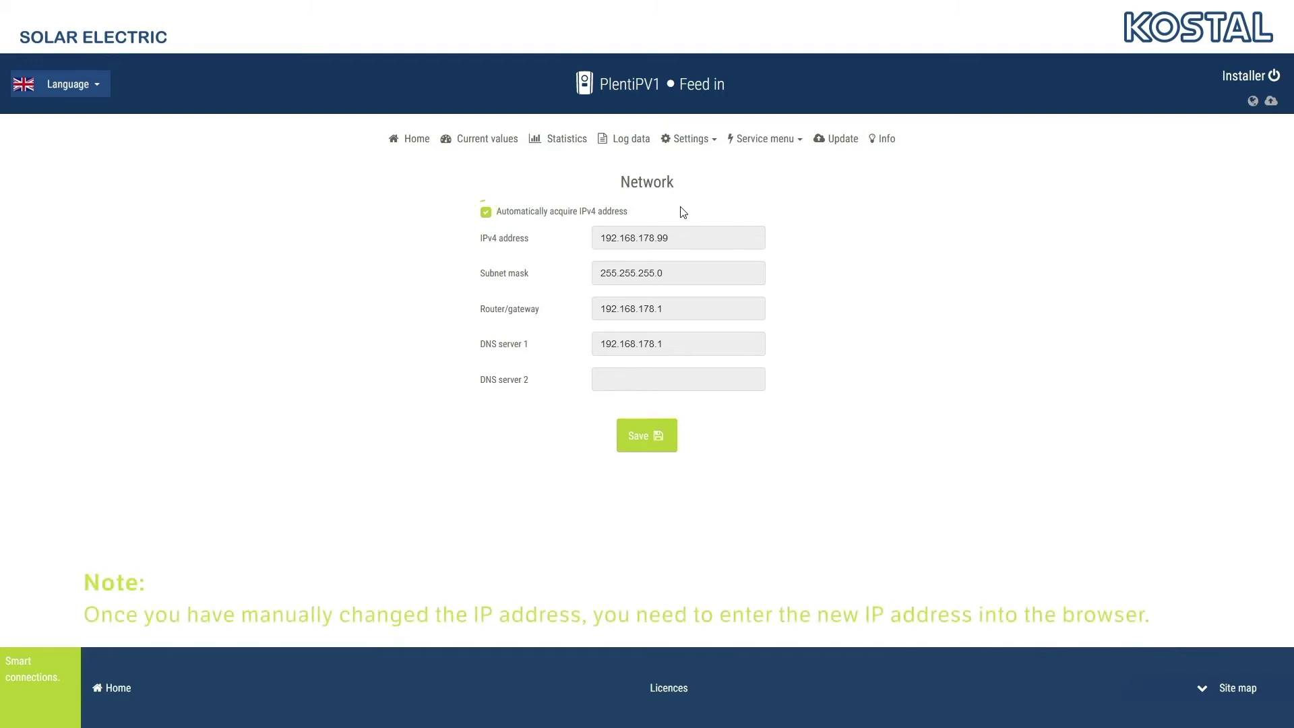
left_click(485, 211)
left_click(661, 239)
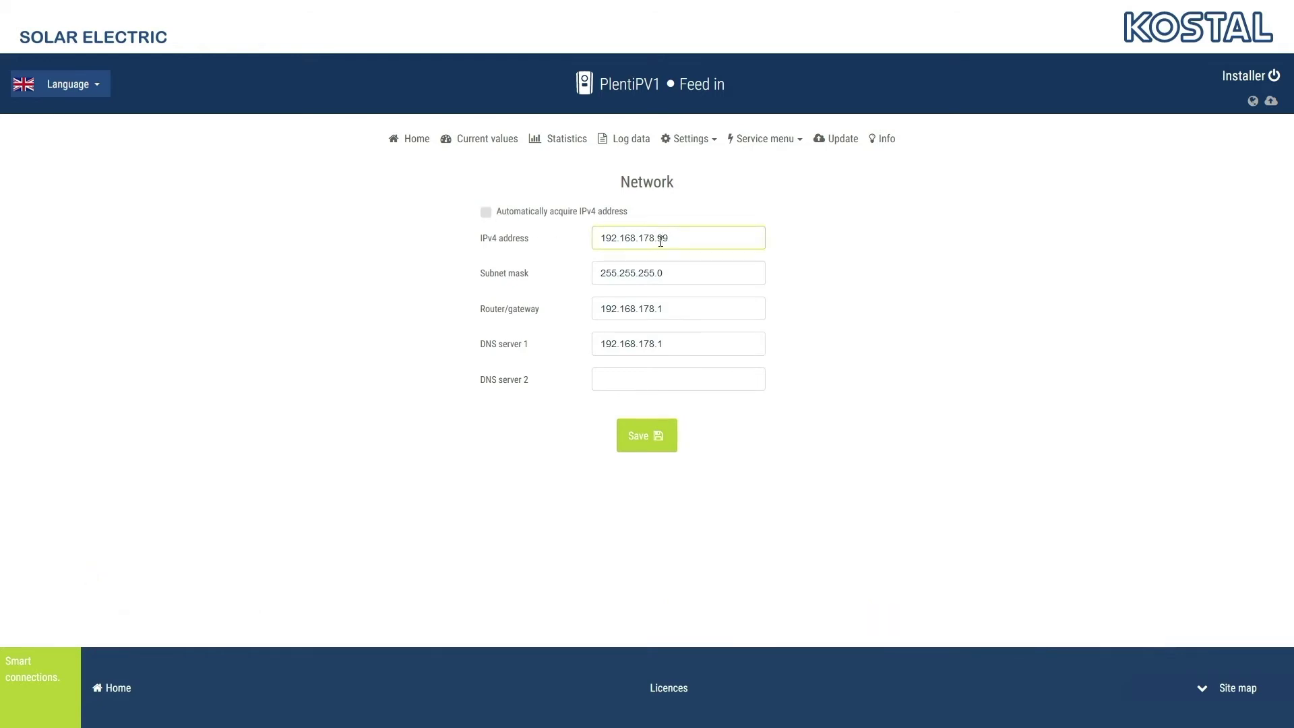
double_click(660, 240)
type("128")
Review the Modbus/Sunspec (TCP) port and Unit ID, then bring up the Solar portal settings
left_click(684, 140)
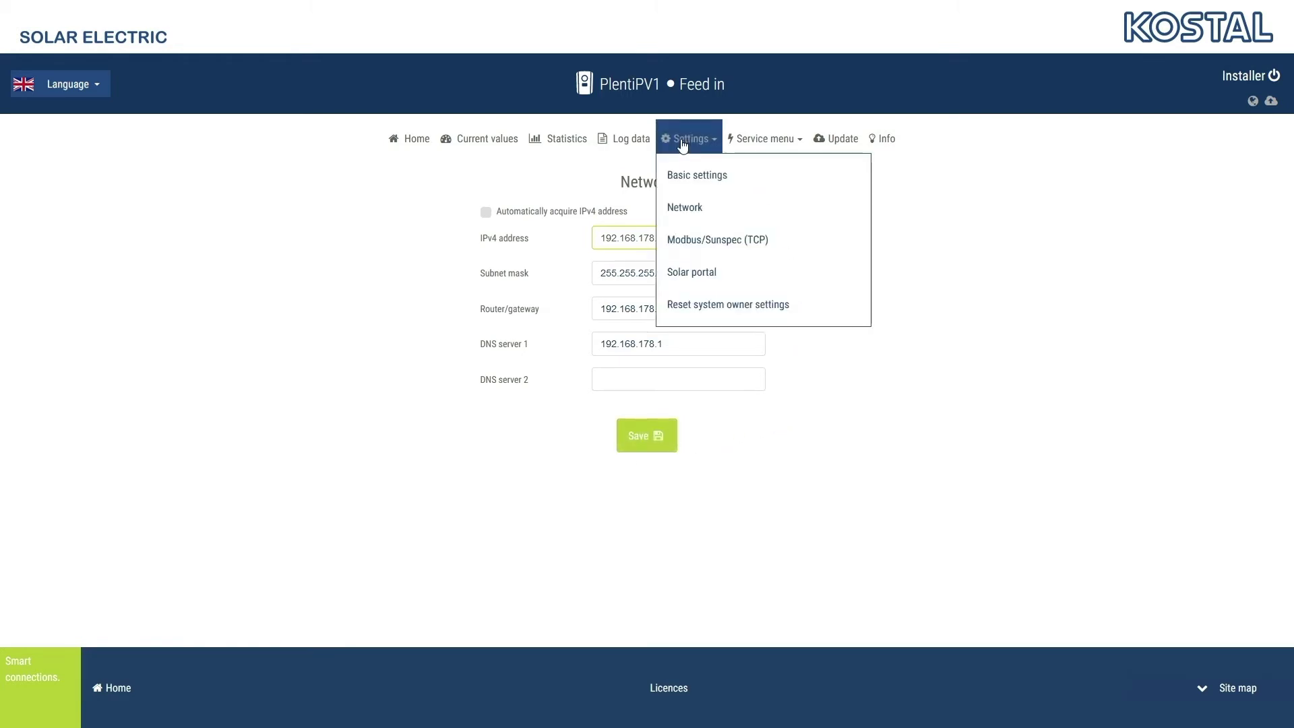
left_click(687, 243)
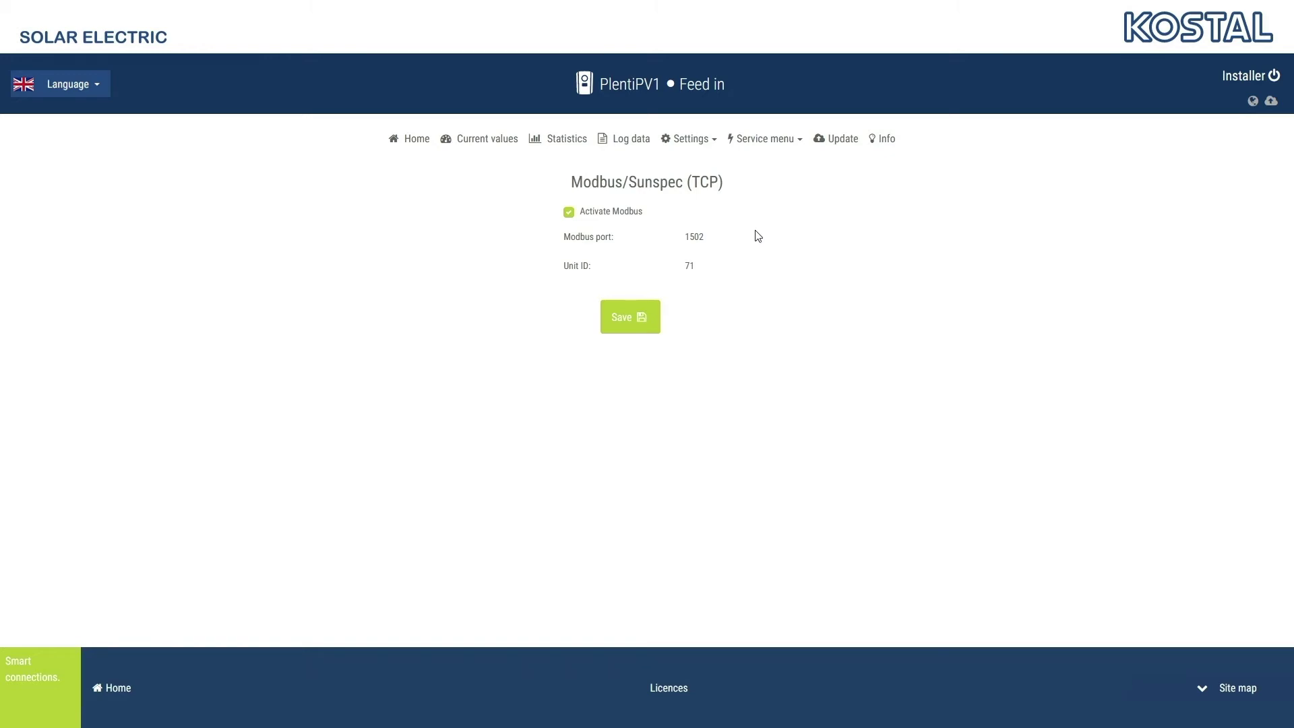
left_click(686, 139)
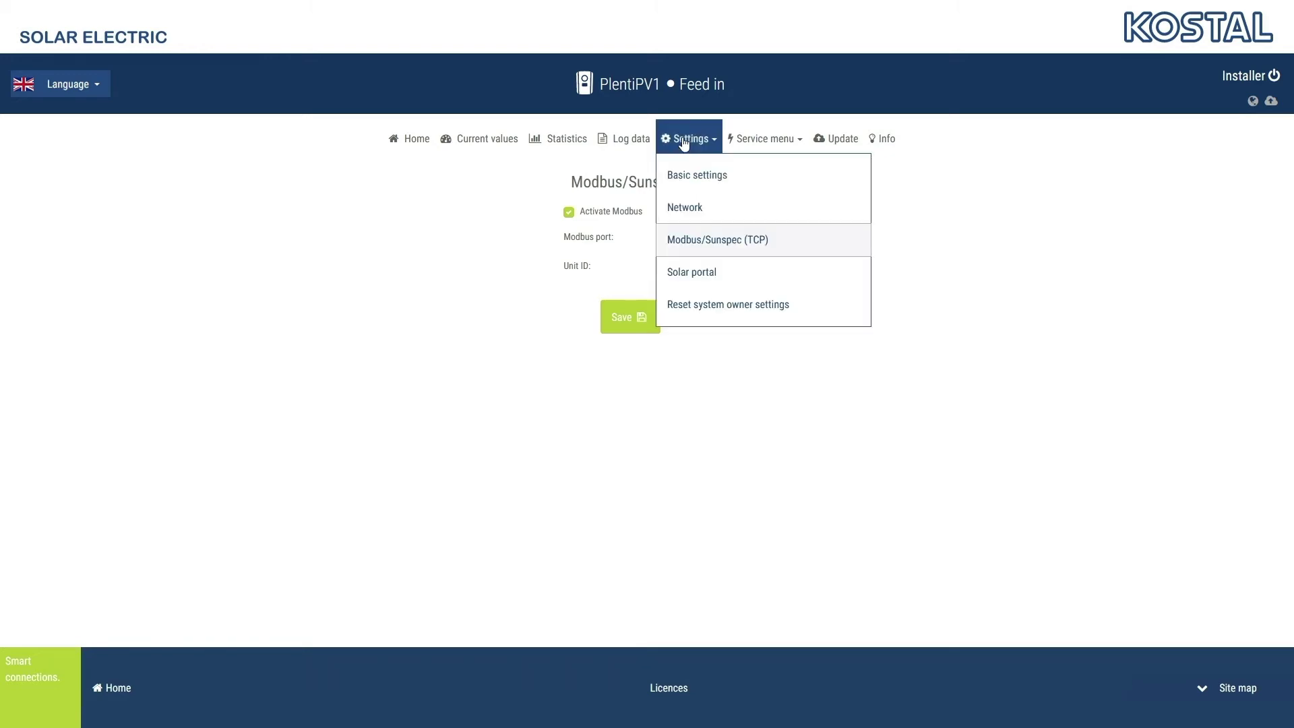
left_click(692, 274)
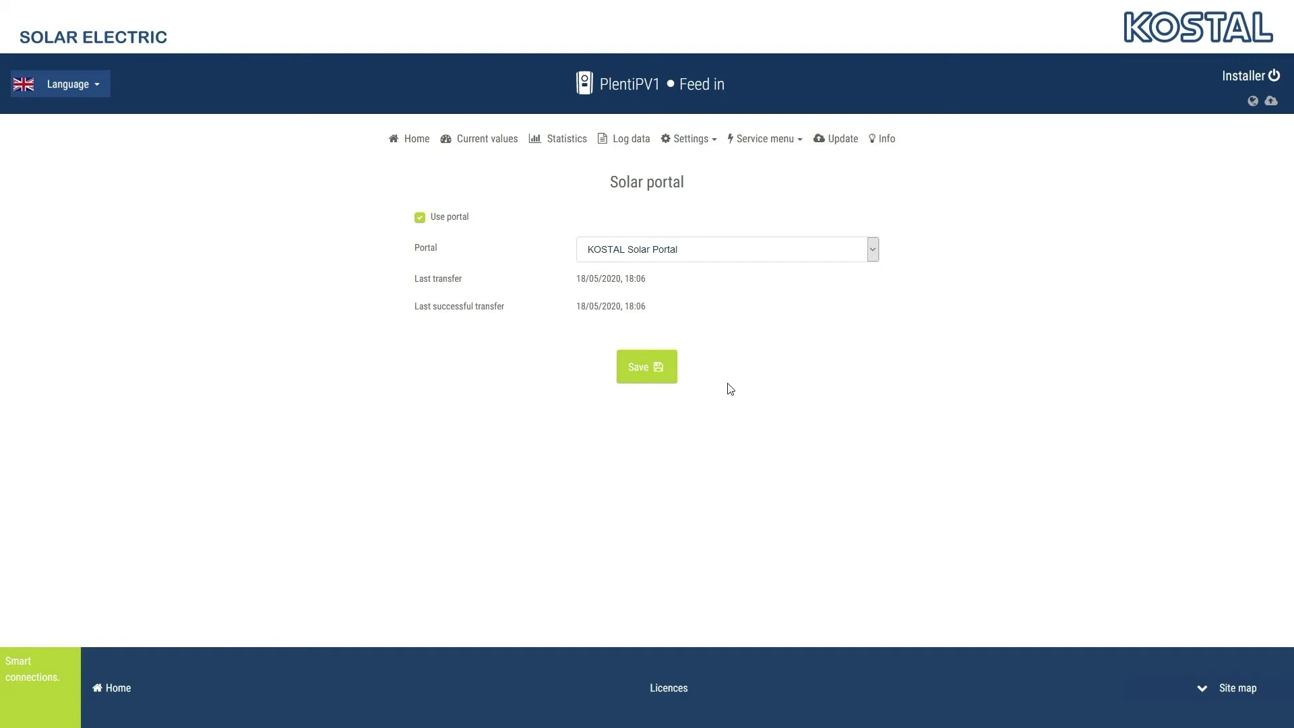
Choose KOSTAL Smart Energy Meter (KSEM) as energy meter and limit active power to 9999 W
left_click(765, 138)
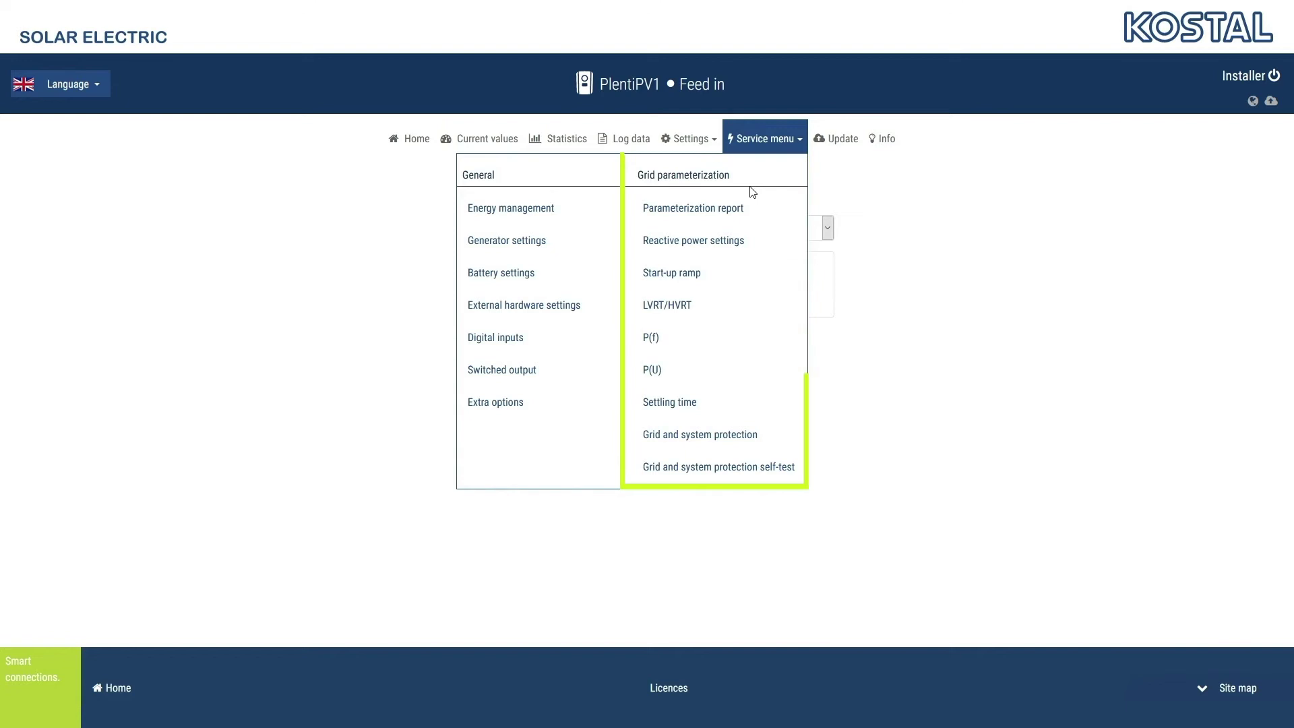
left_click(536, 214)
left_click(655, 228)
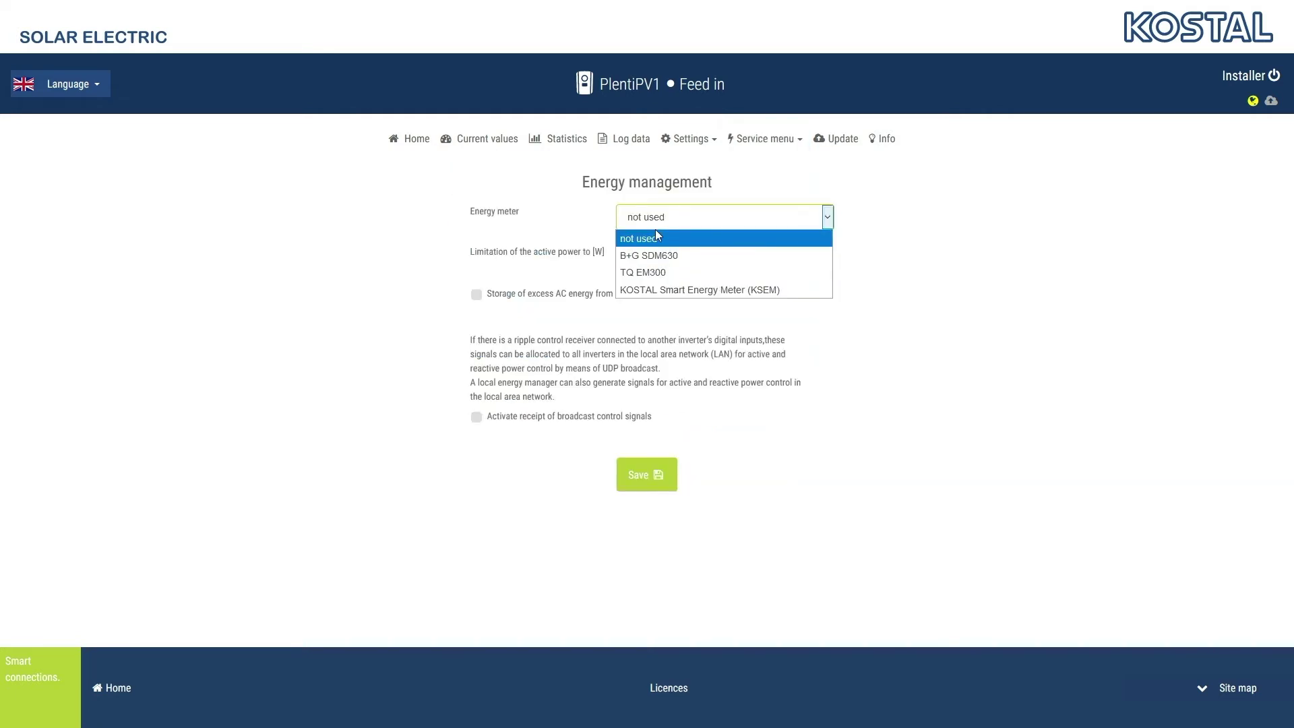
left_click(655, 286)
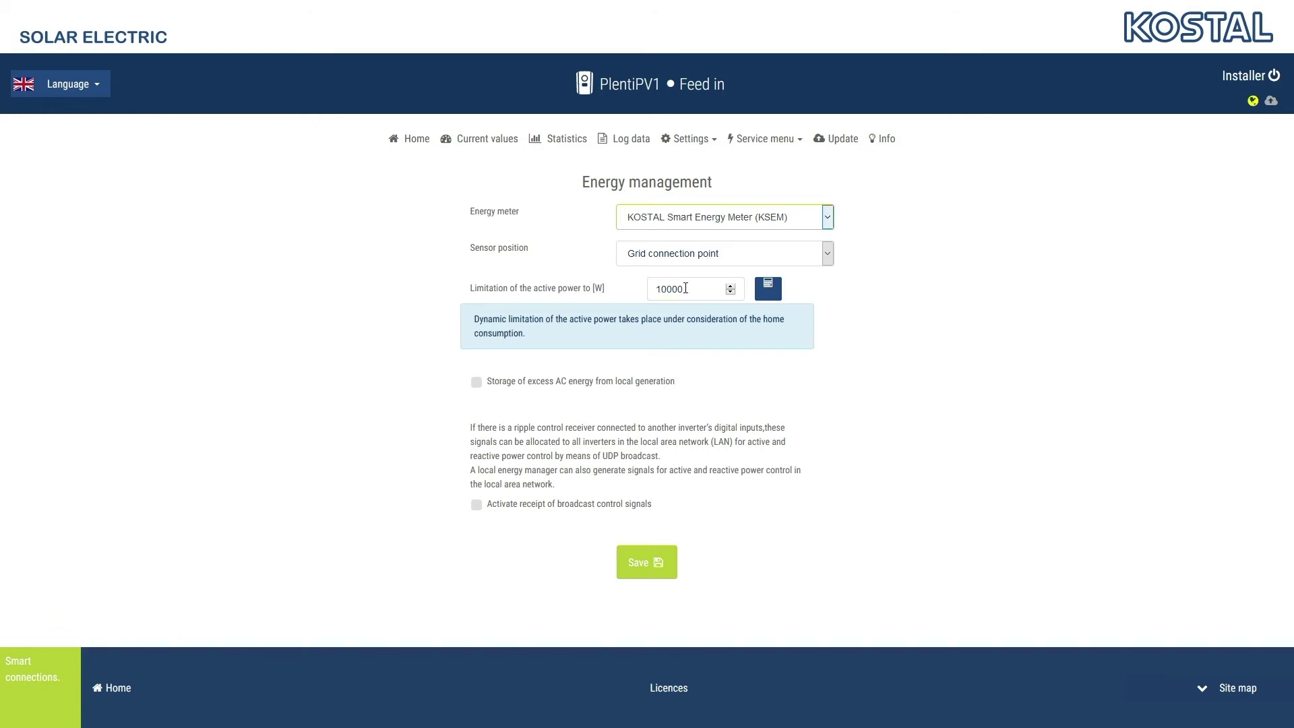
left_click(731, 292)
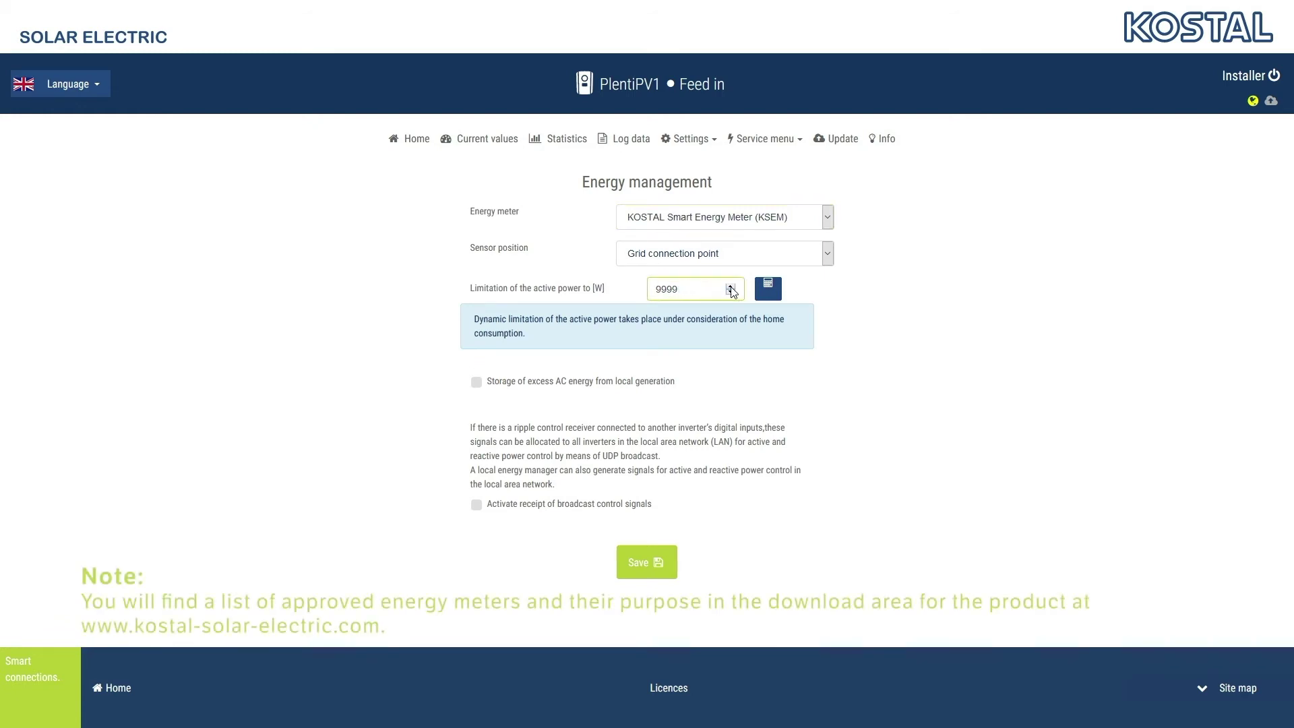
left_click(749, 140)
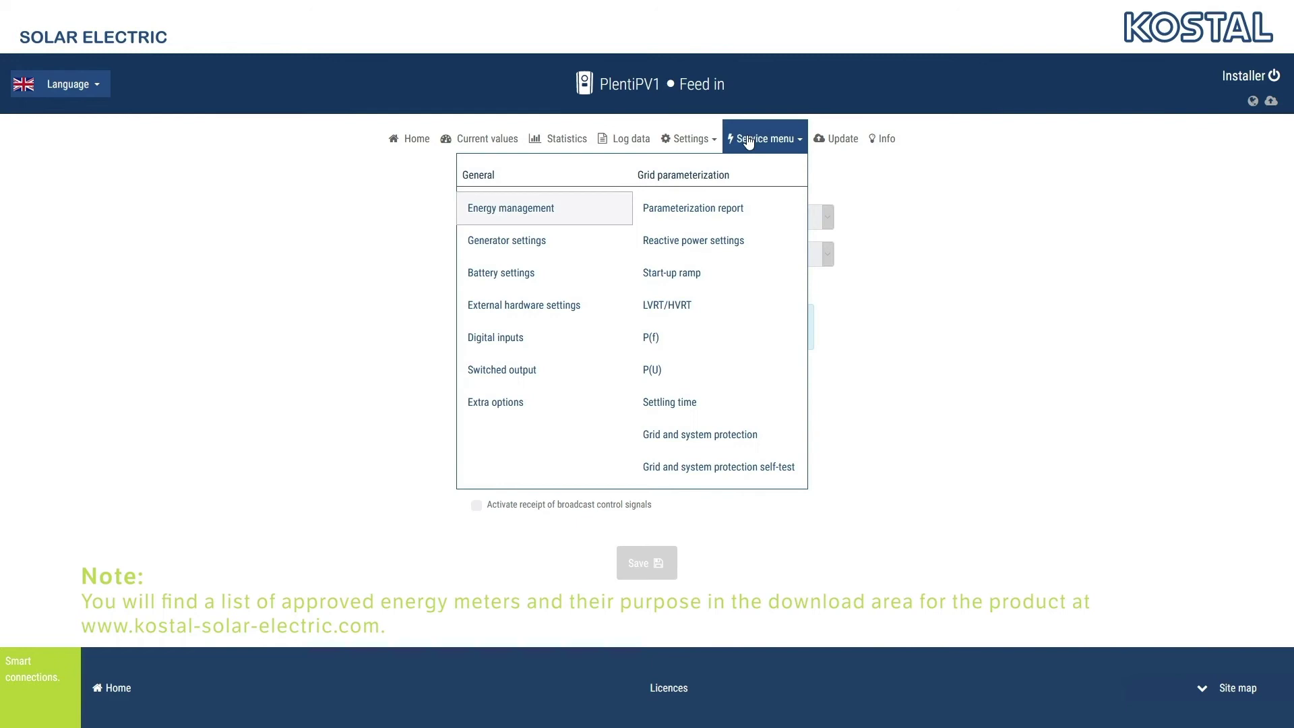
Tick DC string 1 and DC string 2 under Shadow management in Generator settings and save
left_click(504, 241)
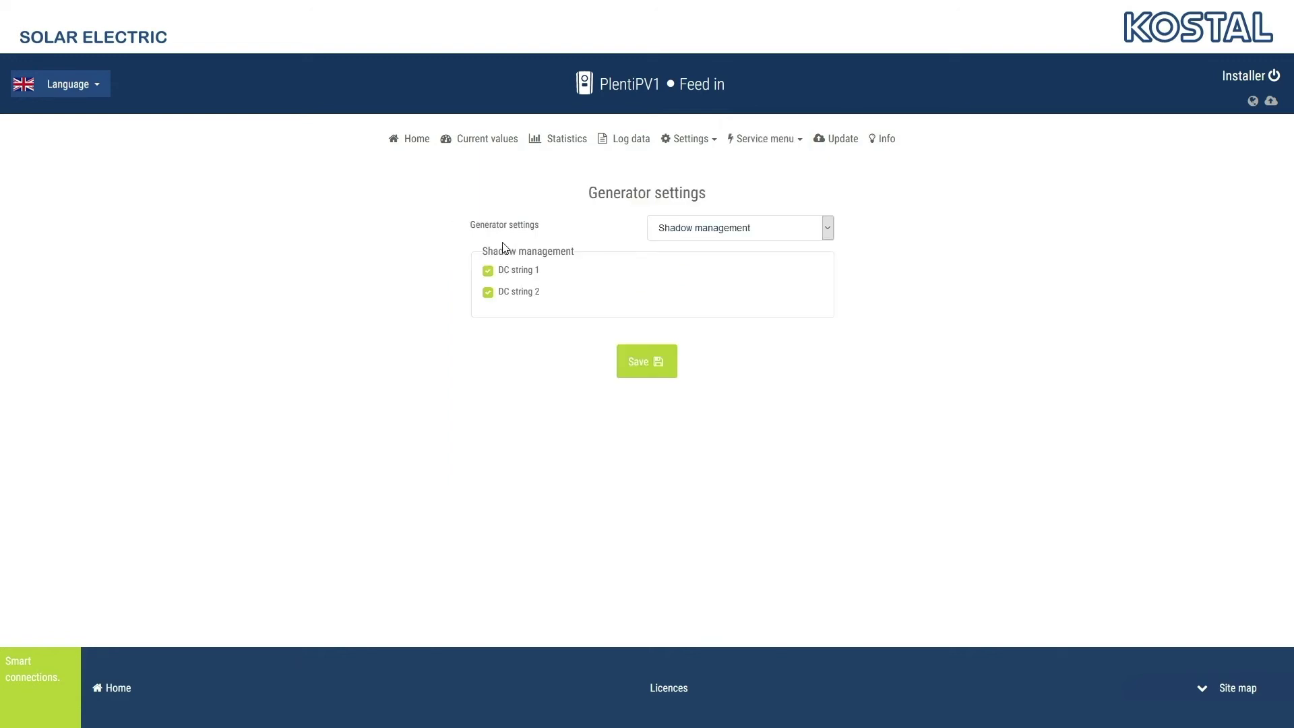
left_click(491, 271)
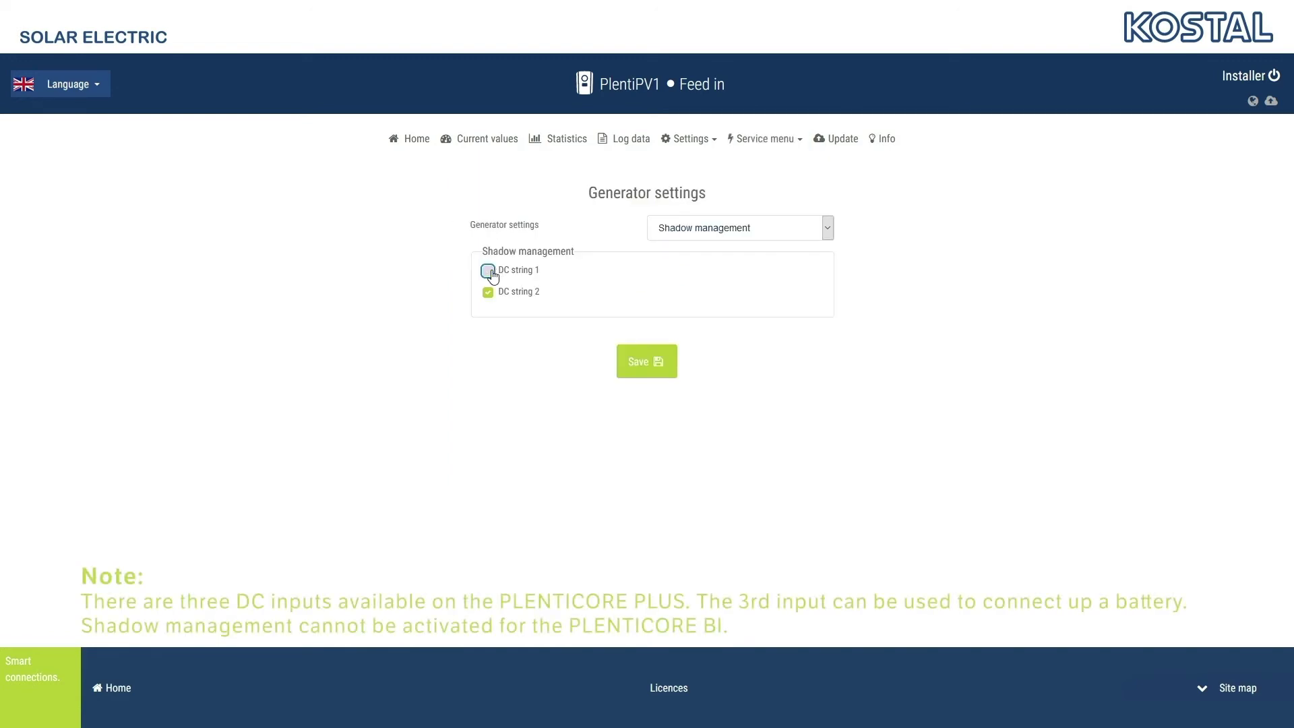
left_click(489, 293)
left_click(489, 273)
left_click(490, 294)
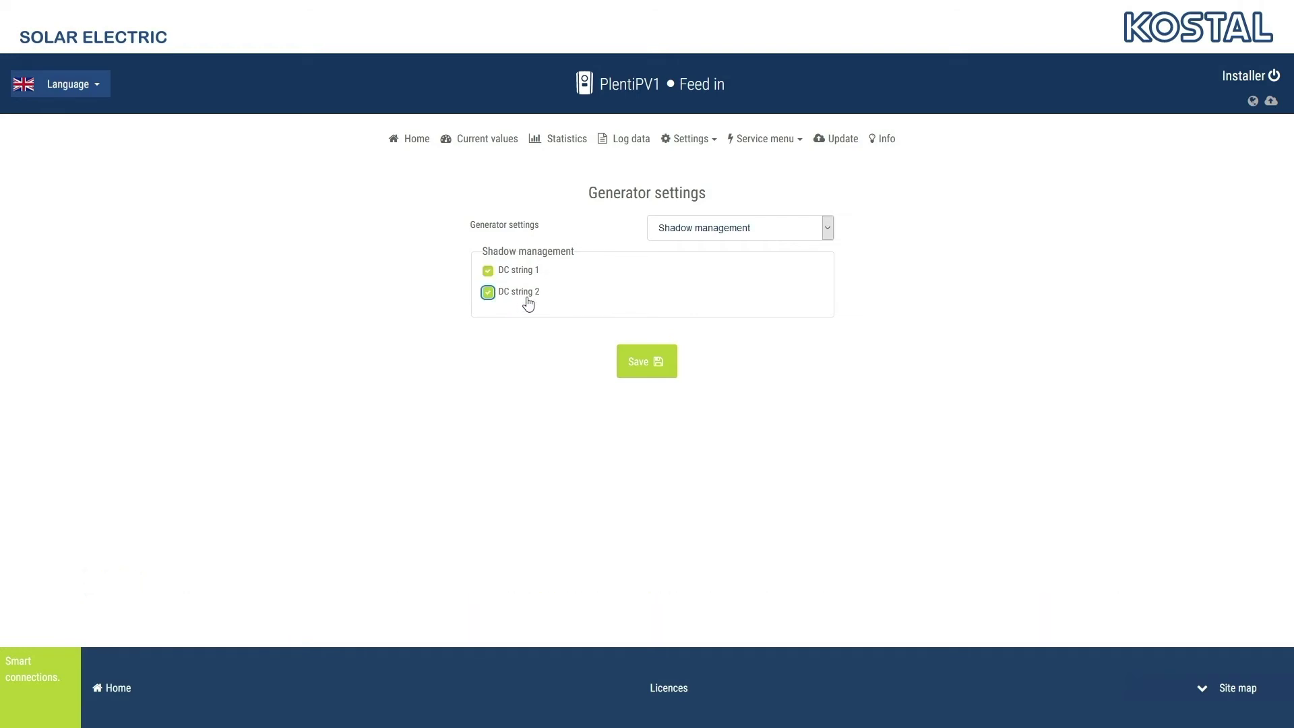
left_click(719, 227)
left_click(719, 227)
left_click(650, 359)
Keep the Automatic battery use strategy, activate smart battery control, and save the battery settings
left_click(765, 139)
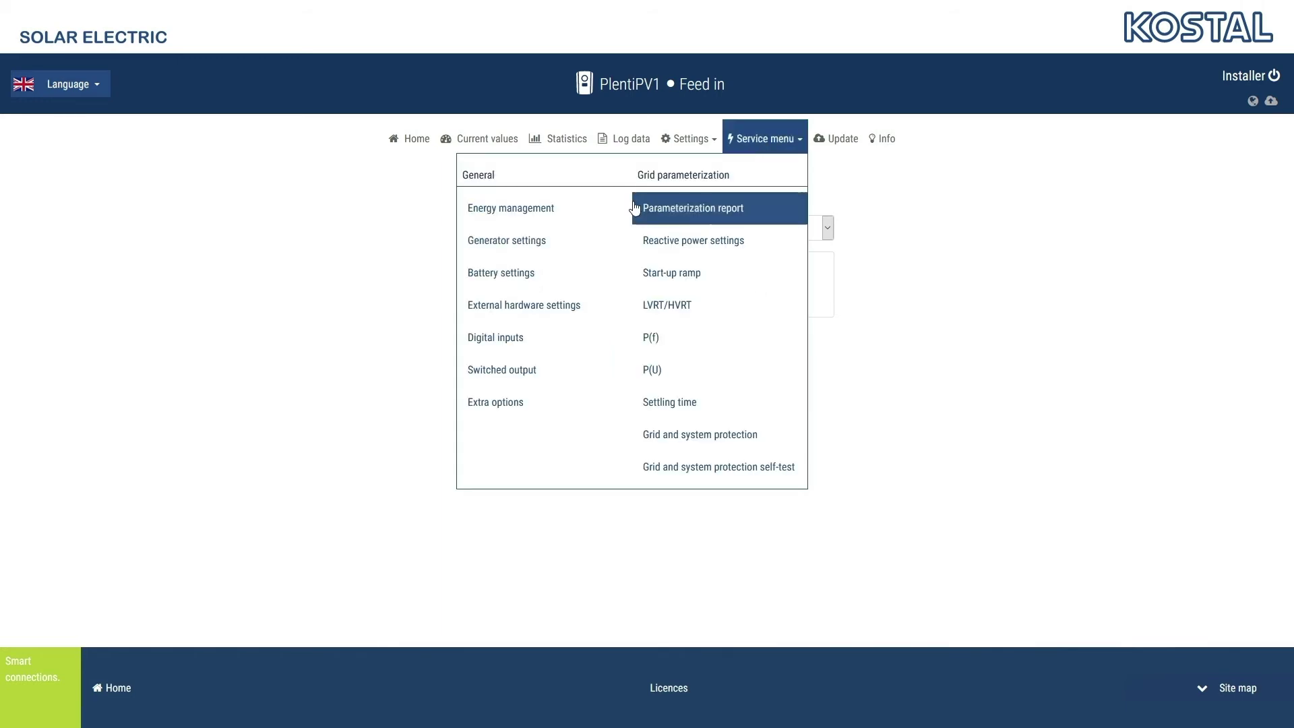
left_click(525, 277)
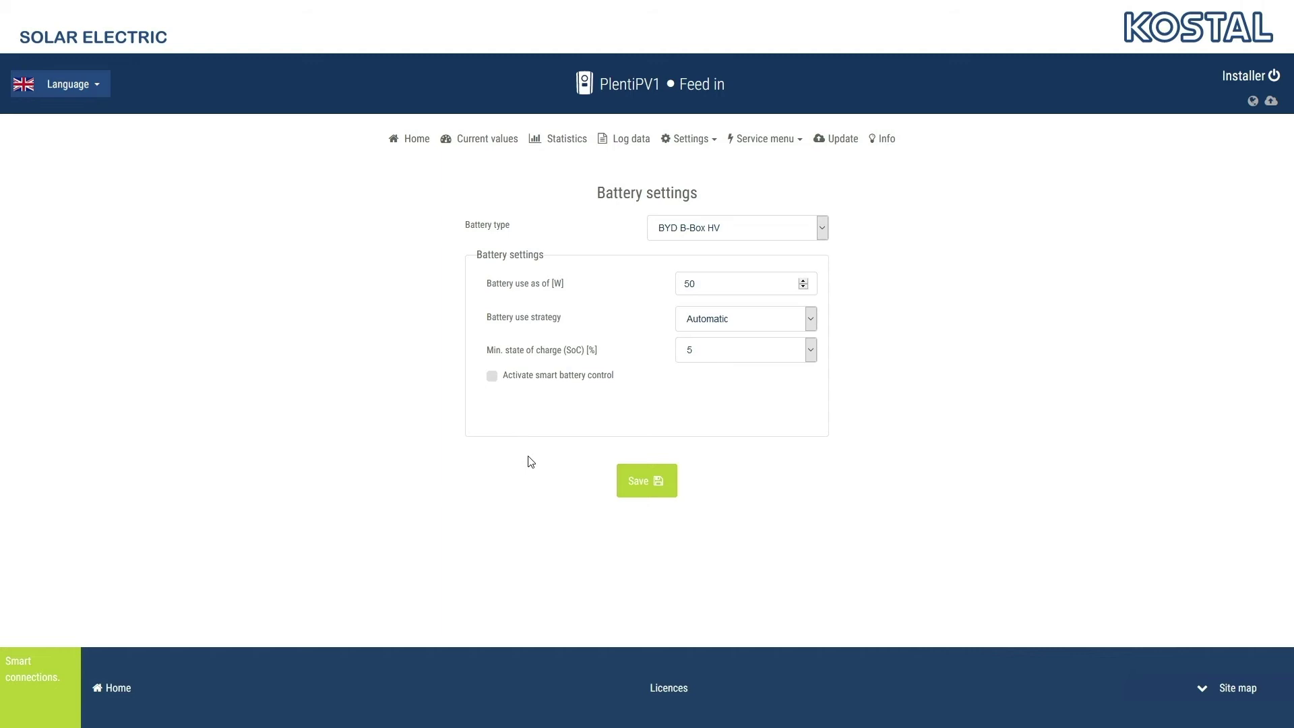
left_click(745, 322)
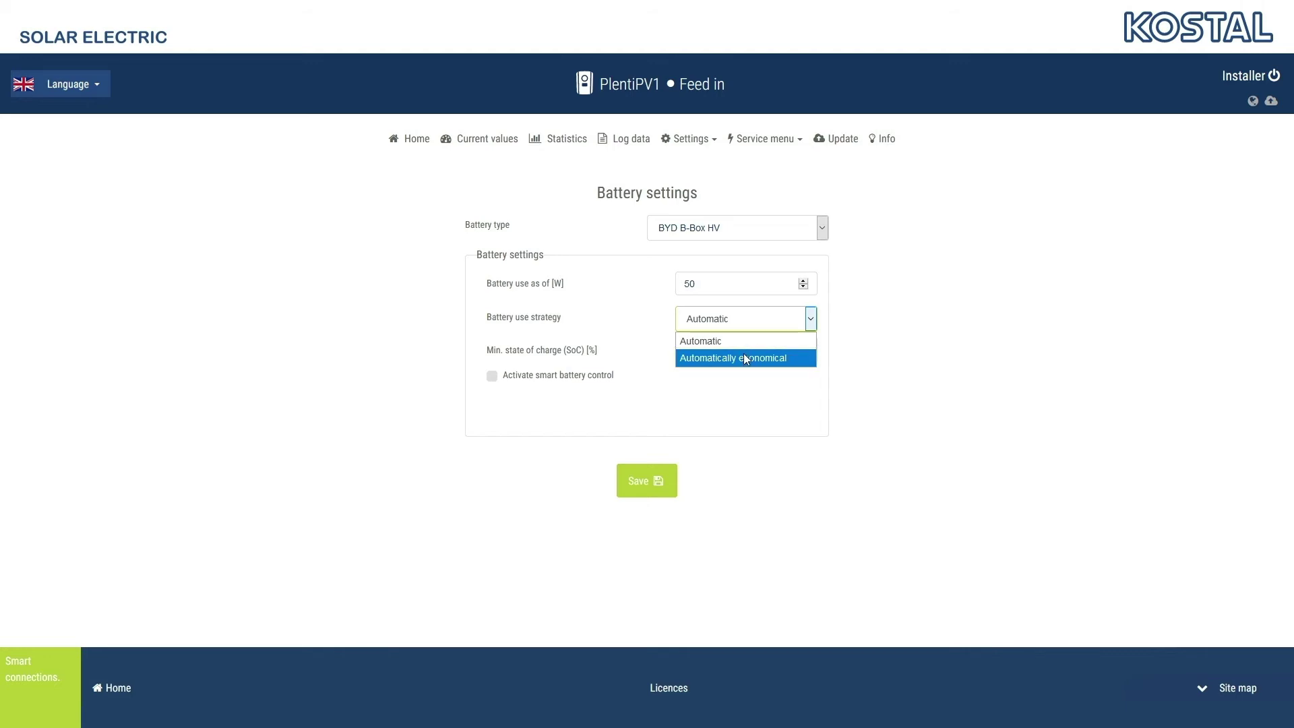
key("Escape")
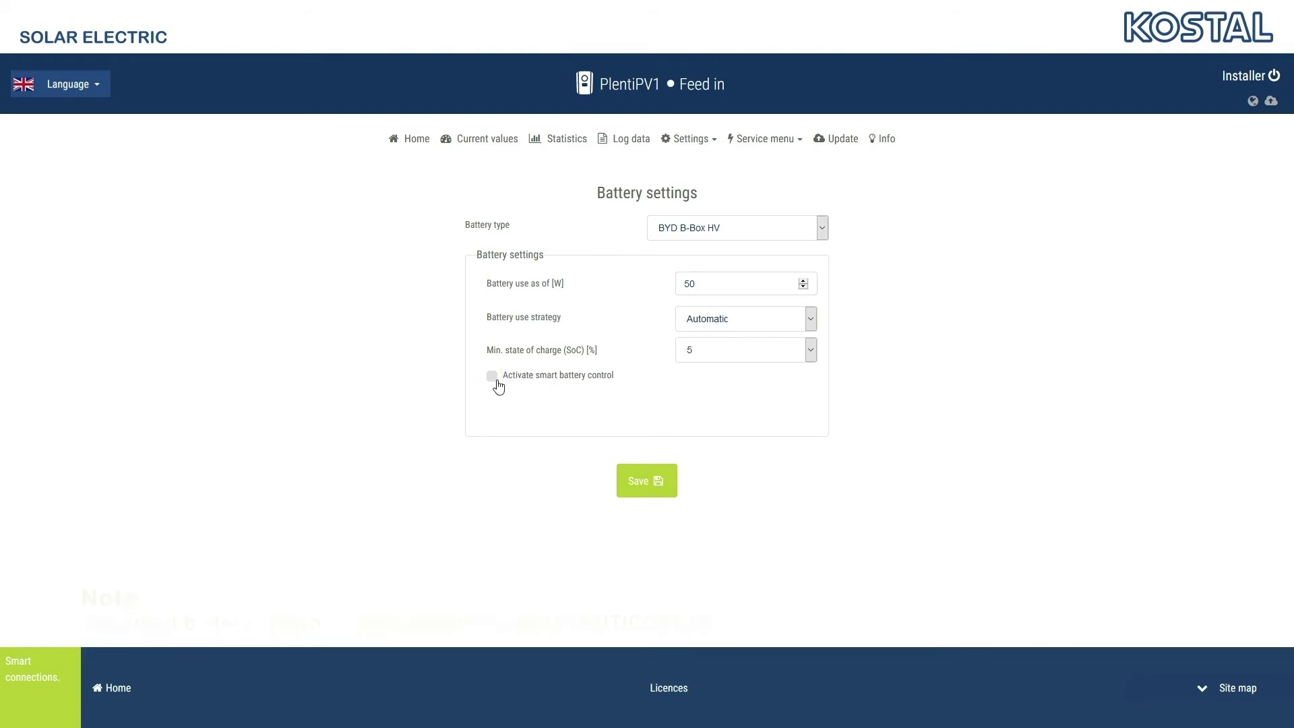
left_click(497, 381)
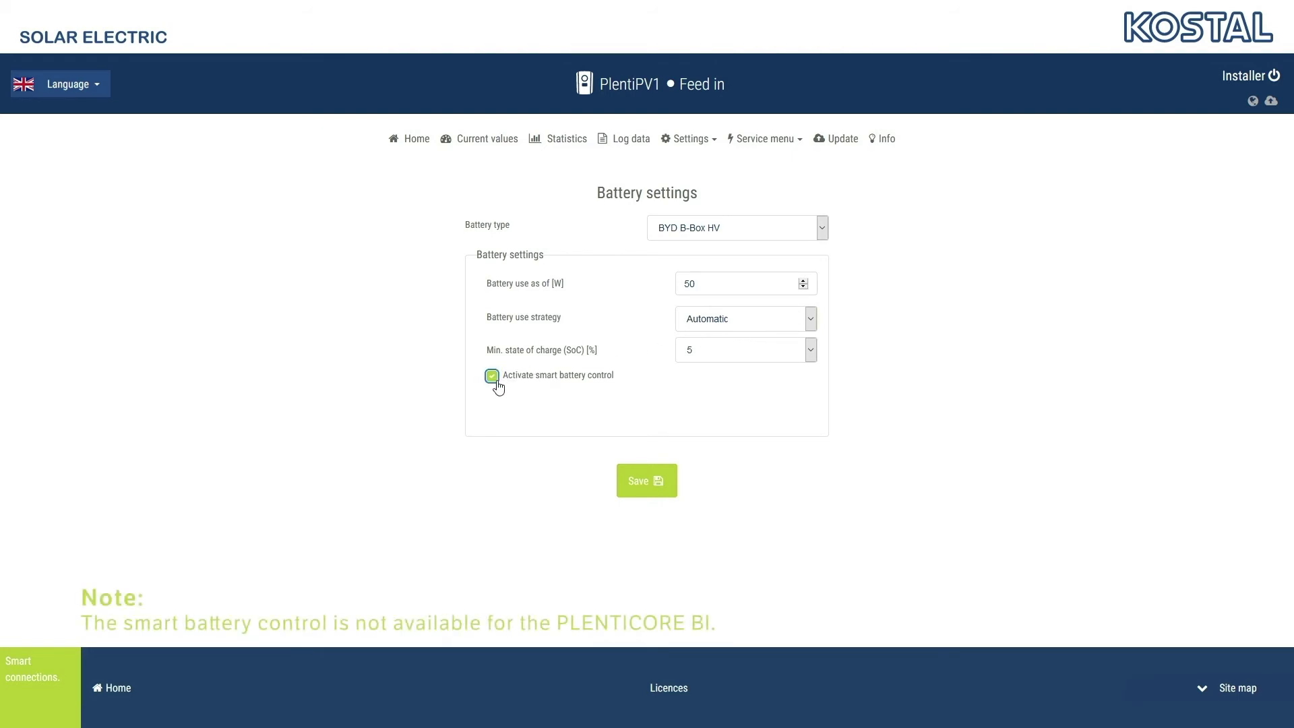
left_click(648, 478)
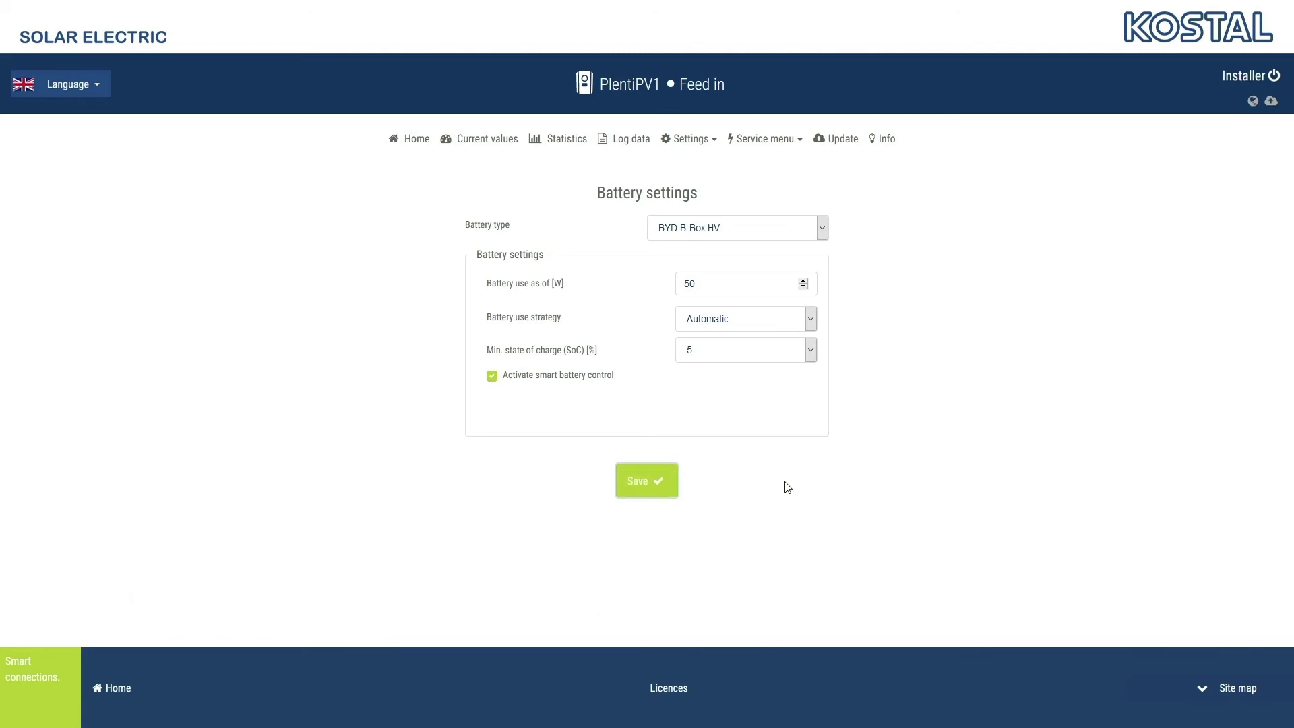
Toggle RCD type A compatibility off and back on in External hardware settings, then save
mouse_move(765, 138)
left_click(510, 305)
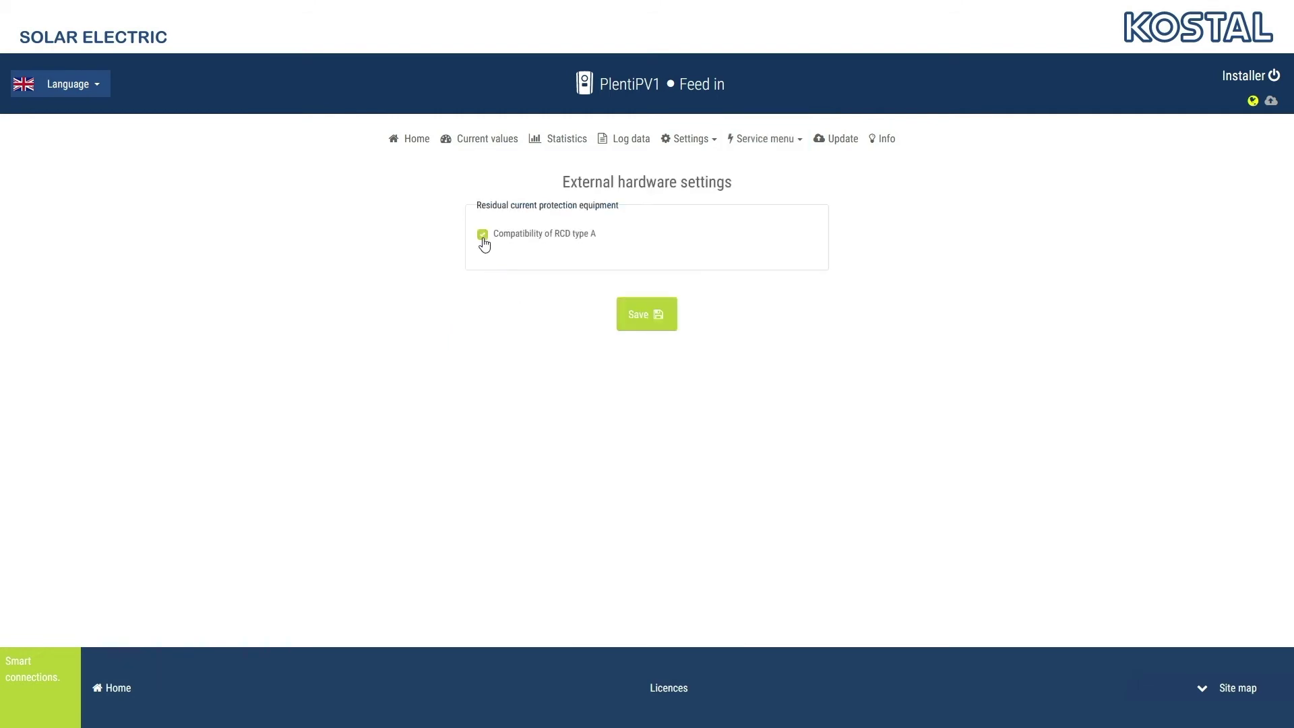
left_click(483, 236)
left_click(482, 235)
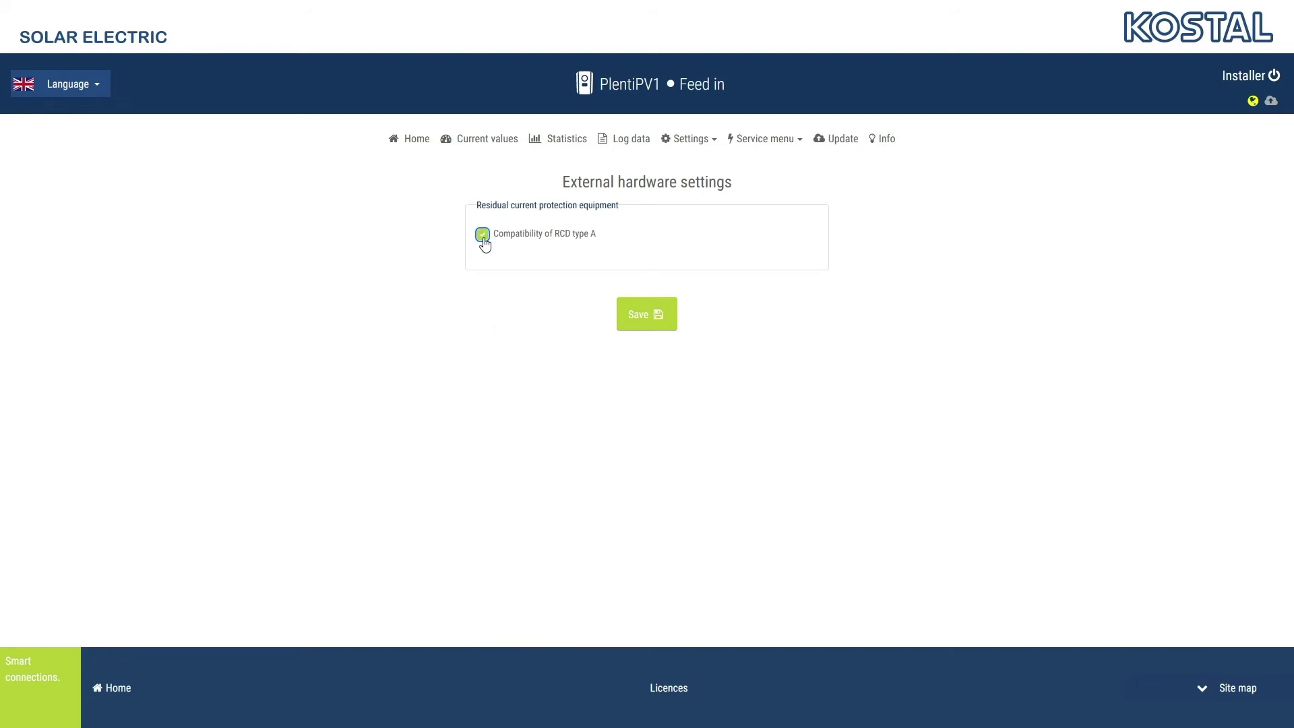
left_click(656, 317)
left_click(746, 149)
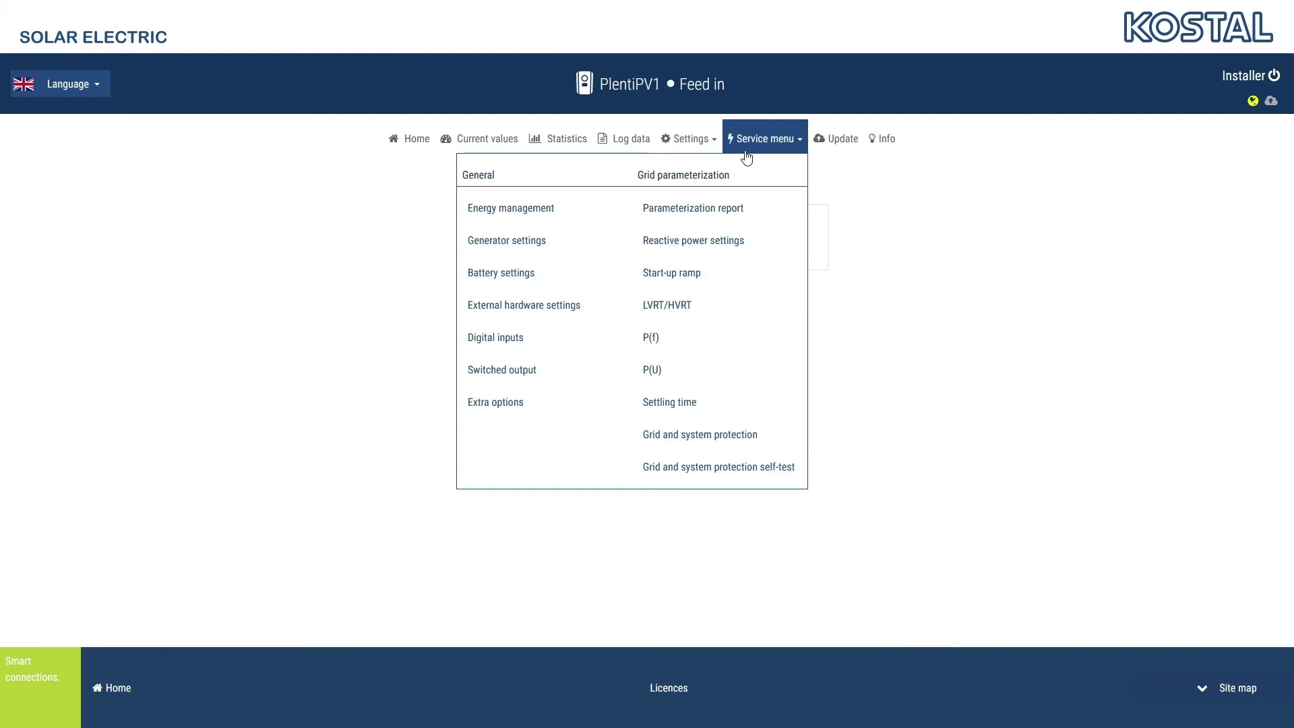
Try External trip input and Parameter set changeover modes for the digital inputs, ending on Active power control
left_click(513, 341)
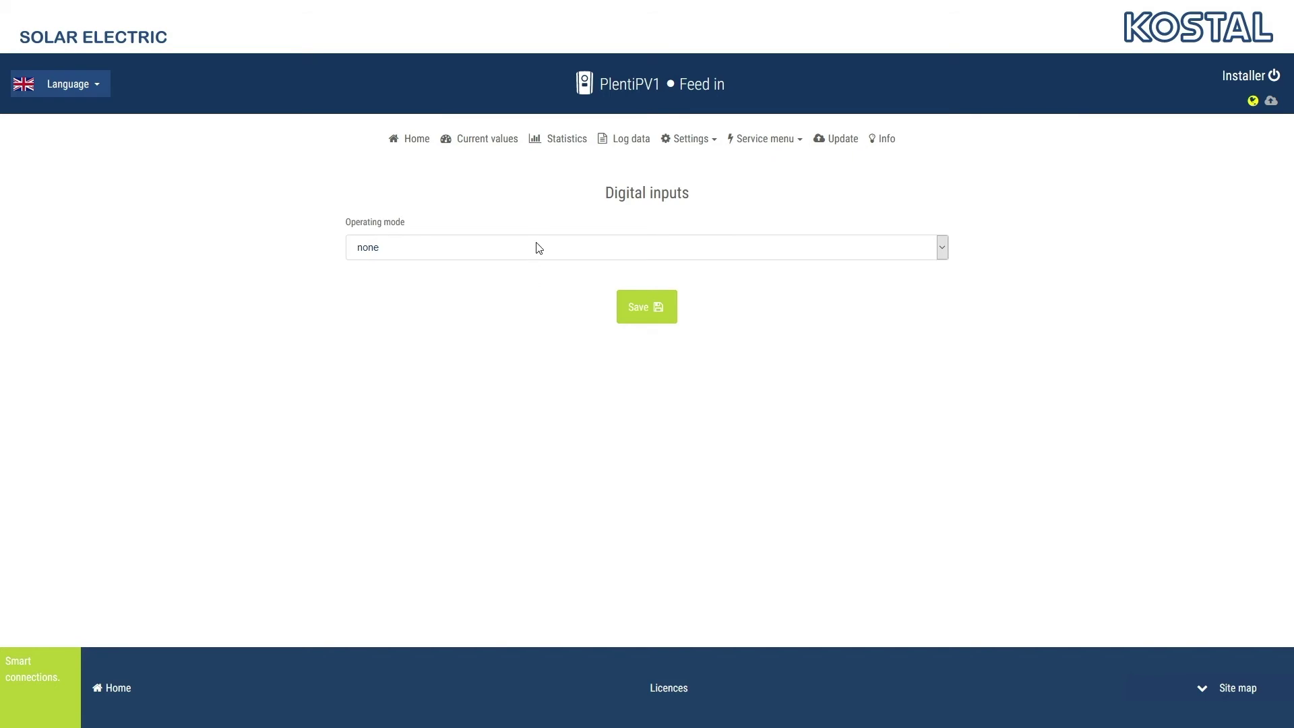
left_click(538, 248)
left_click(530, 286)
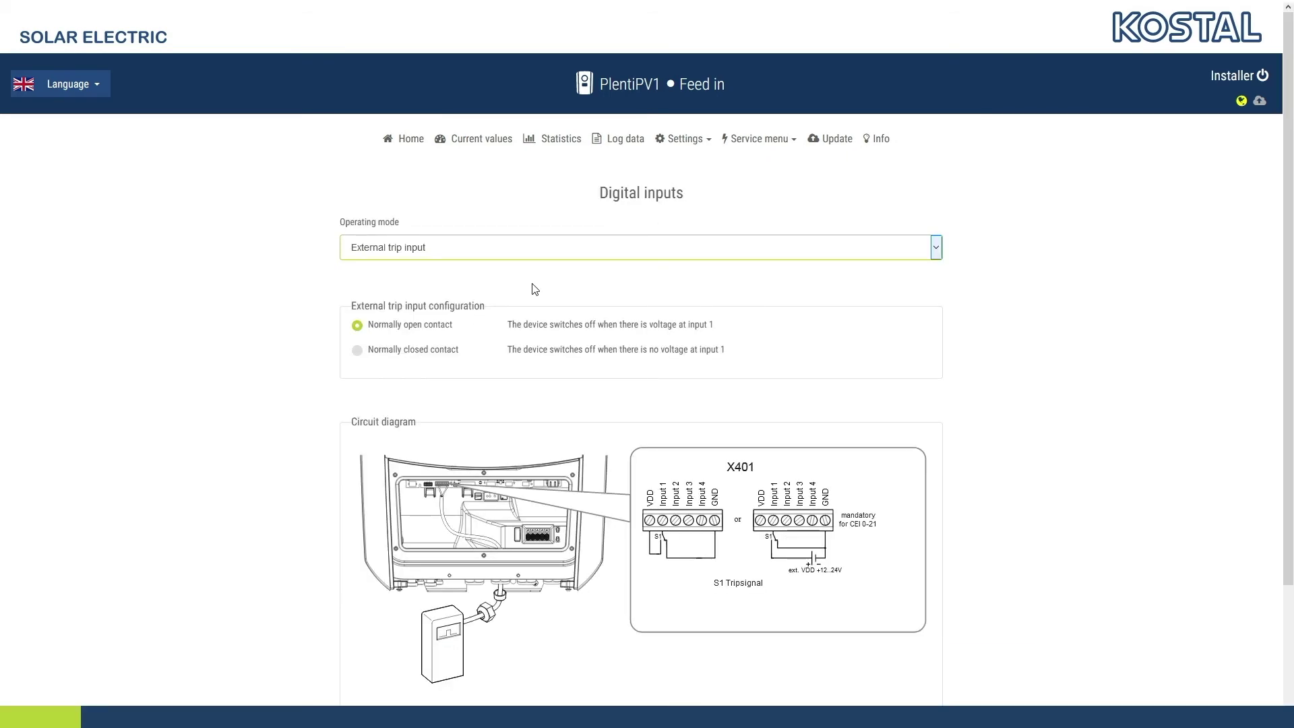
left_click(554, 247)
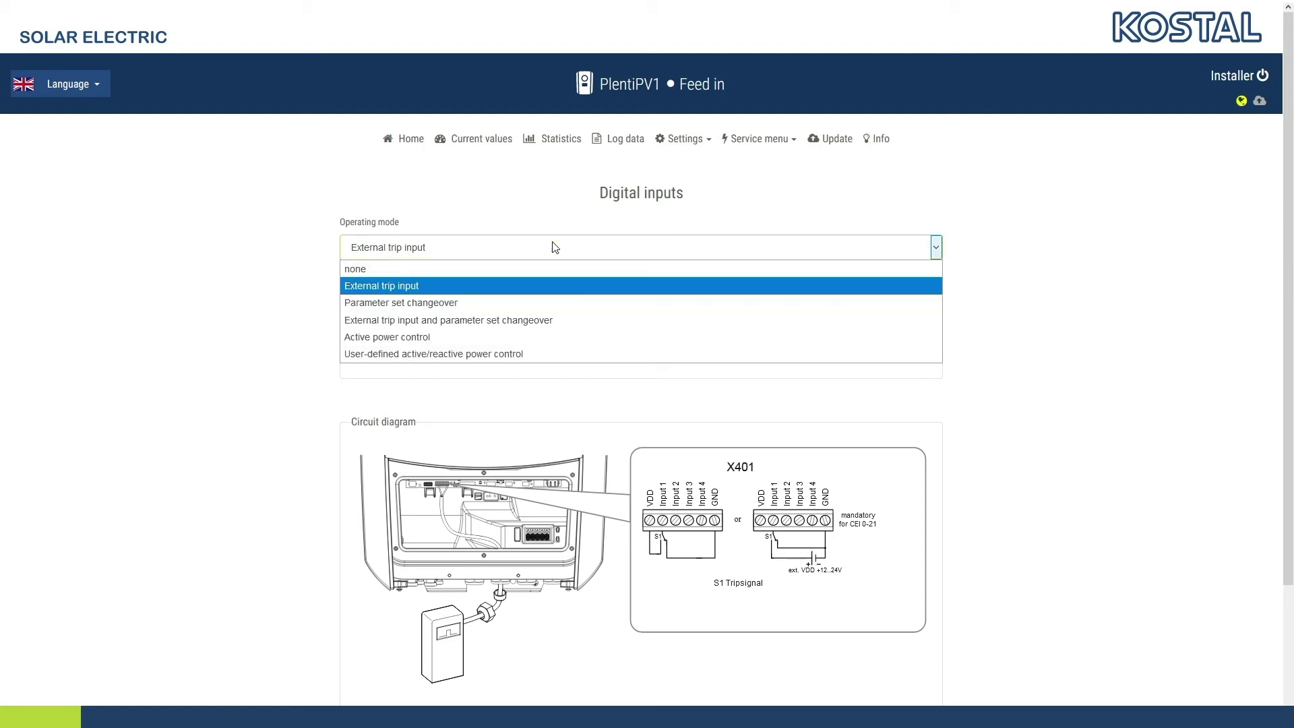
left_click(540, 305)
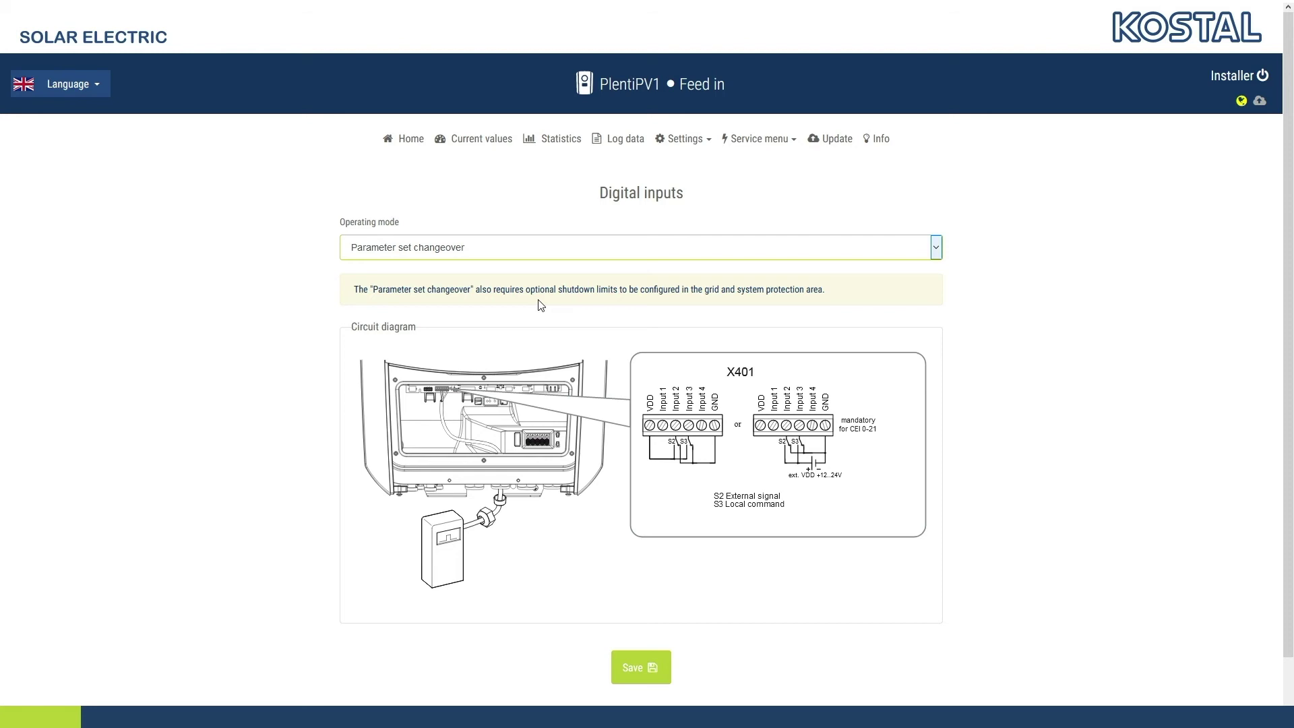
left_click(549, 251)
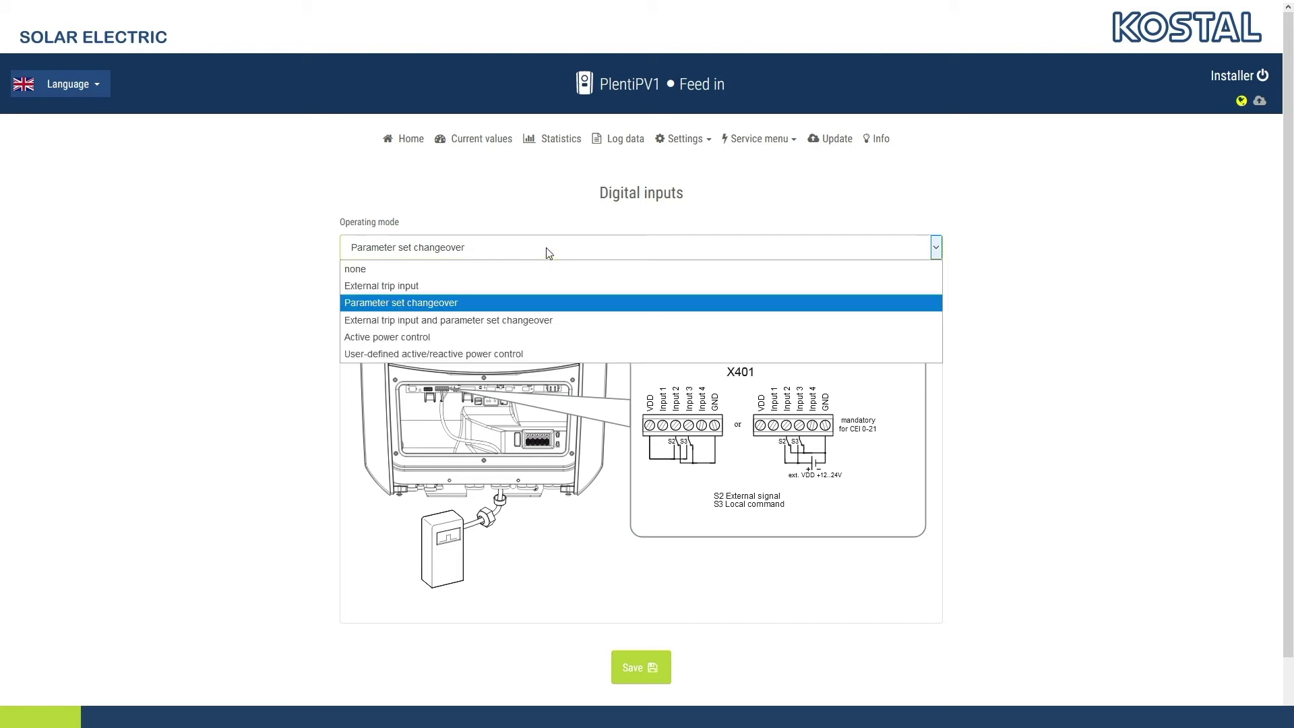
left_click(531, 321)
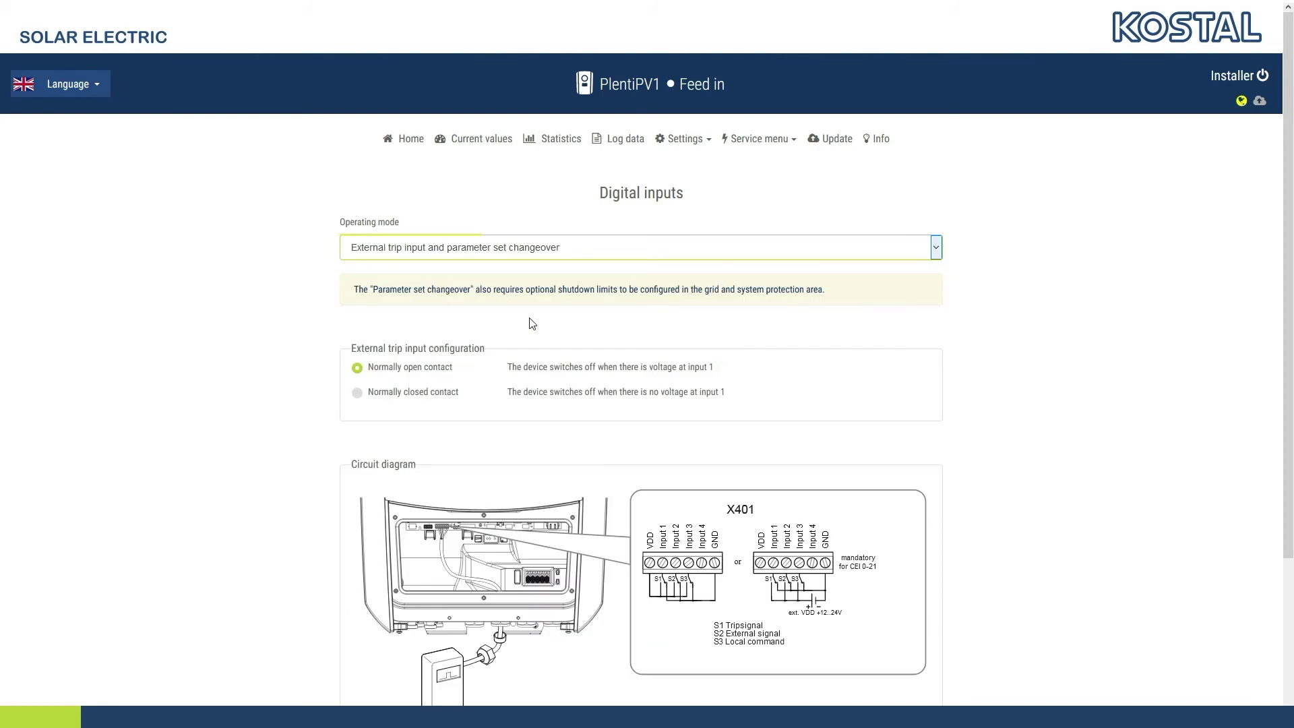
left_click(539, 254)
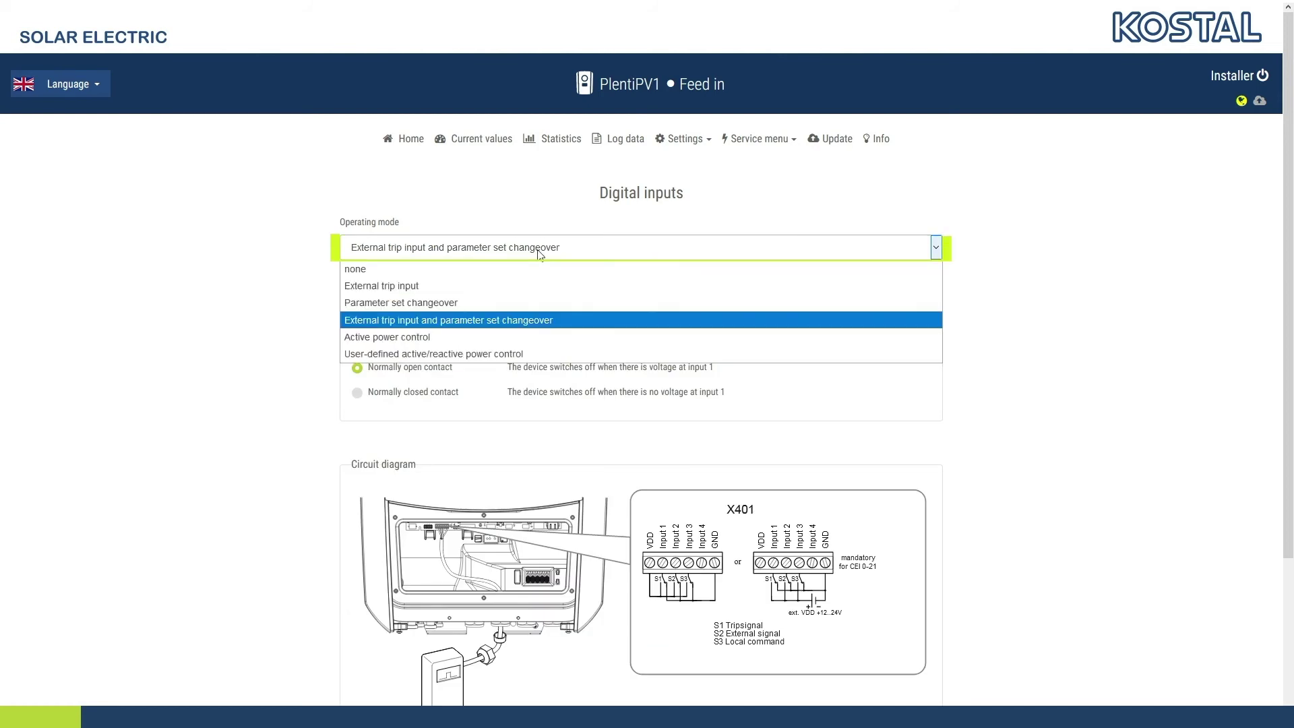
left_click(530, 337)
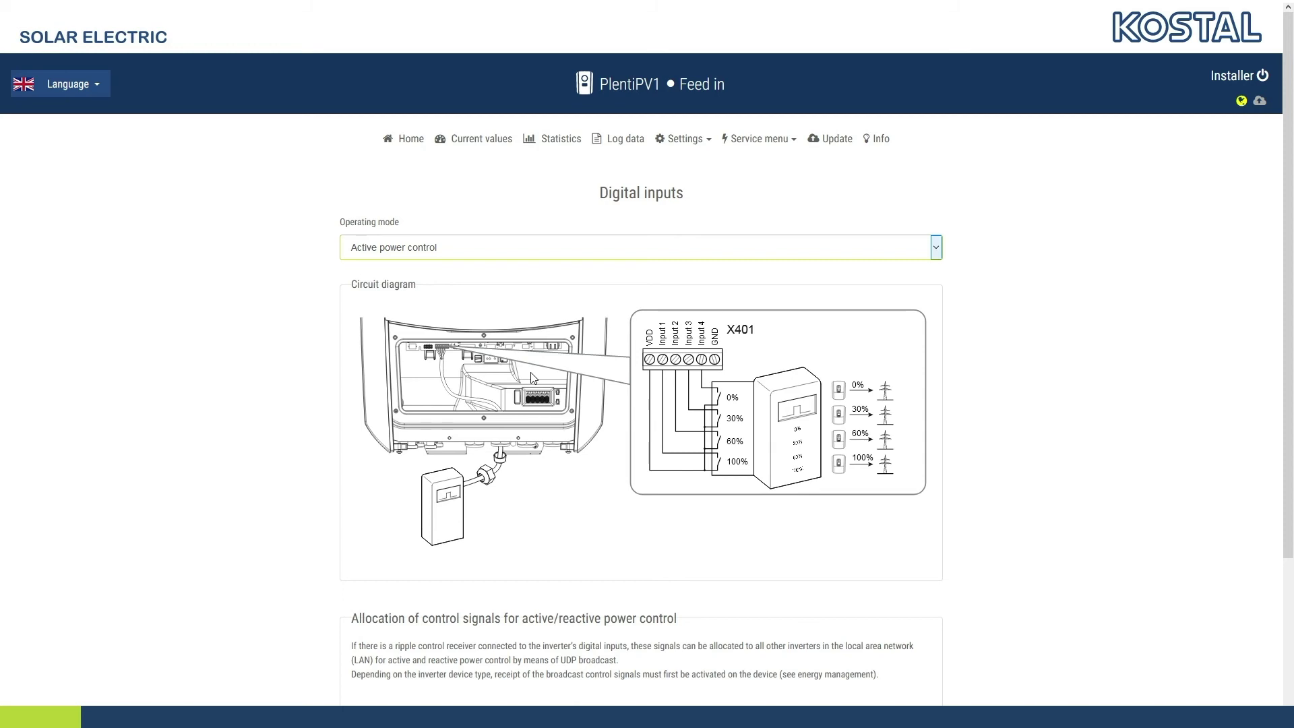
Move keyboard focus back and forth to reach the digital inputs Operating mode select
left_click(541, 706)
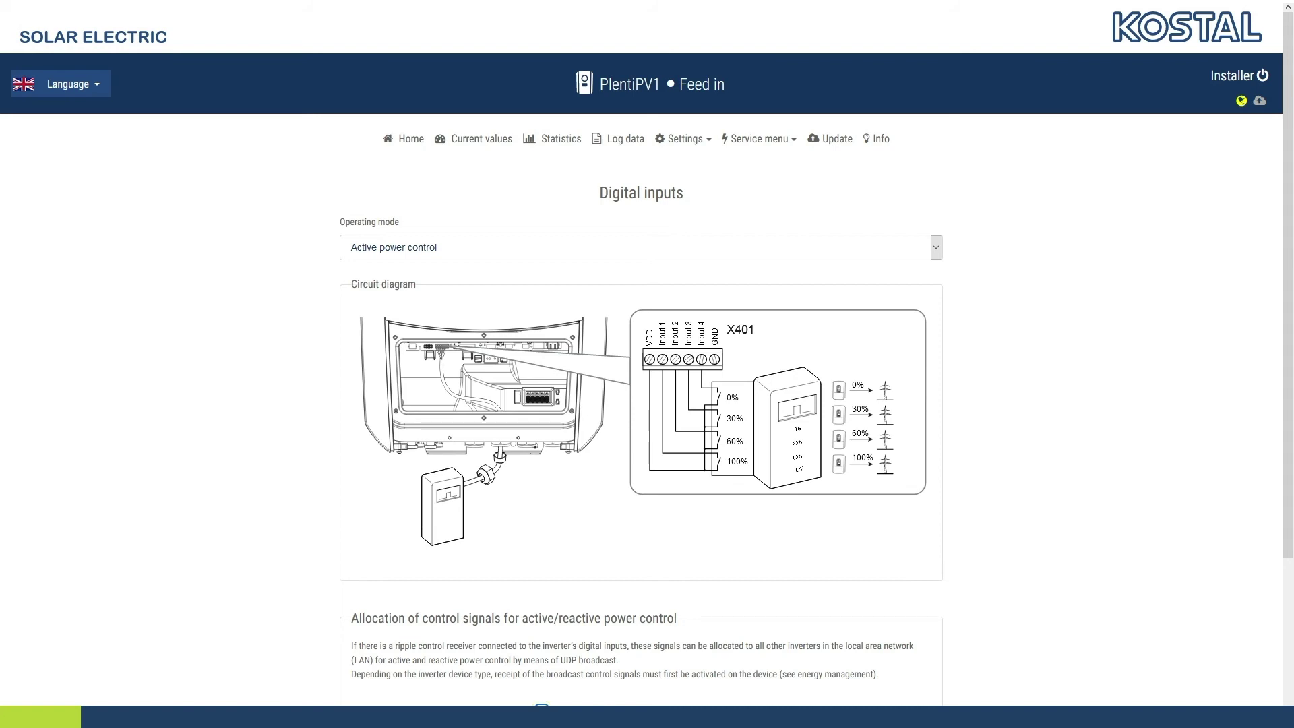
key("shift+Tab")
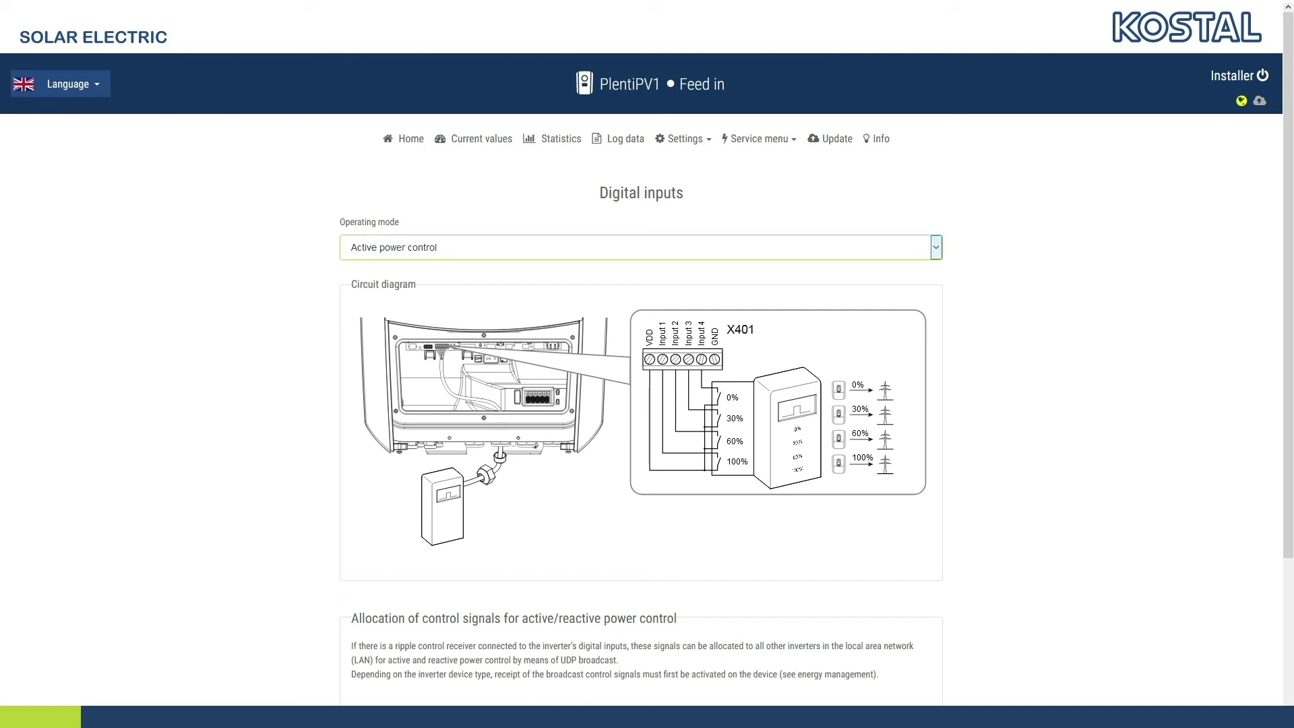
key("Tab")
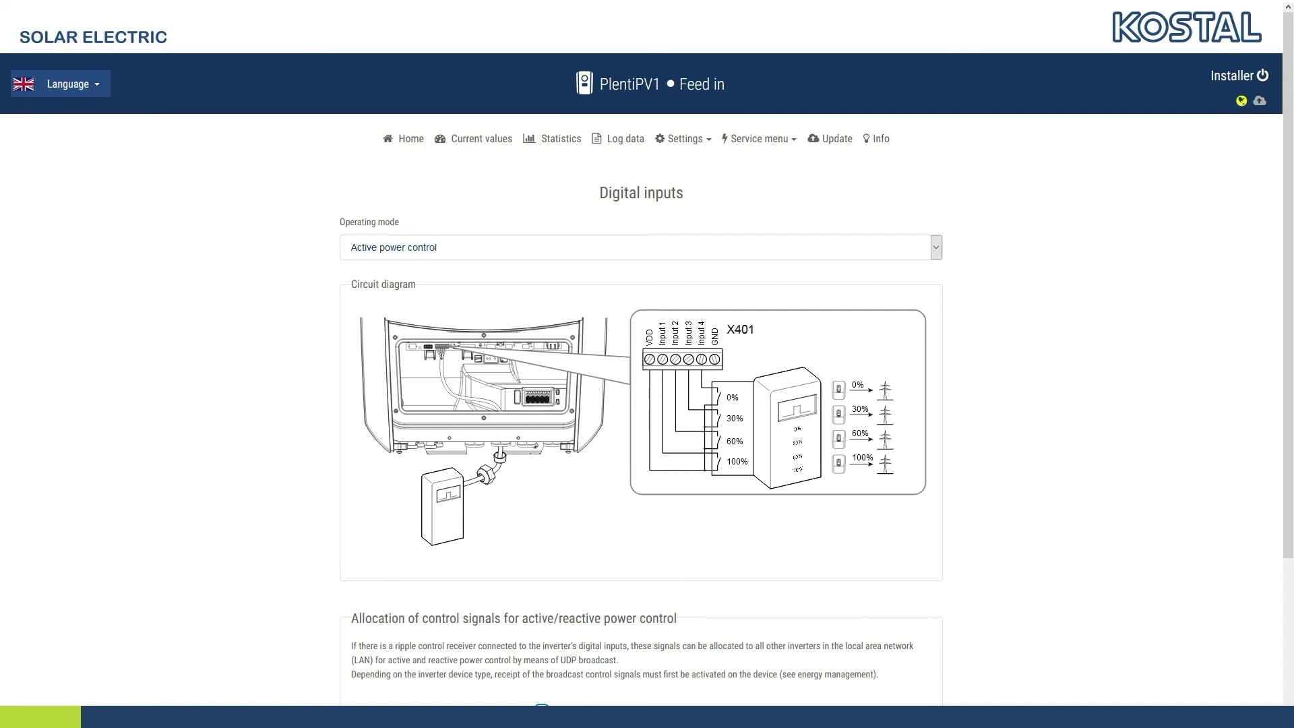
Select User-defined active/reactive power control, enable table-based reactive power, and lower rows 1–2 cos φ to 0.99
key("shift+Tab")
key("Down")
scroll(803, 326, "down", 2)
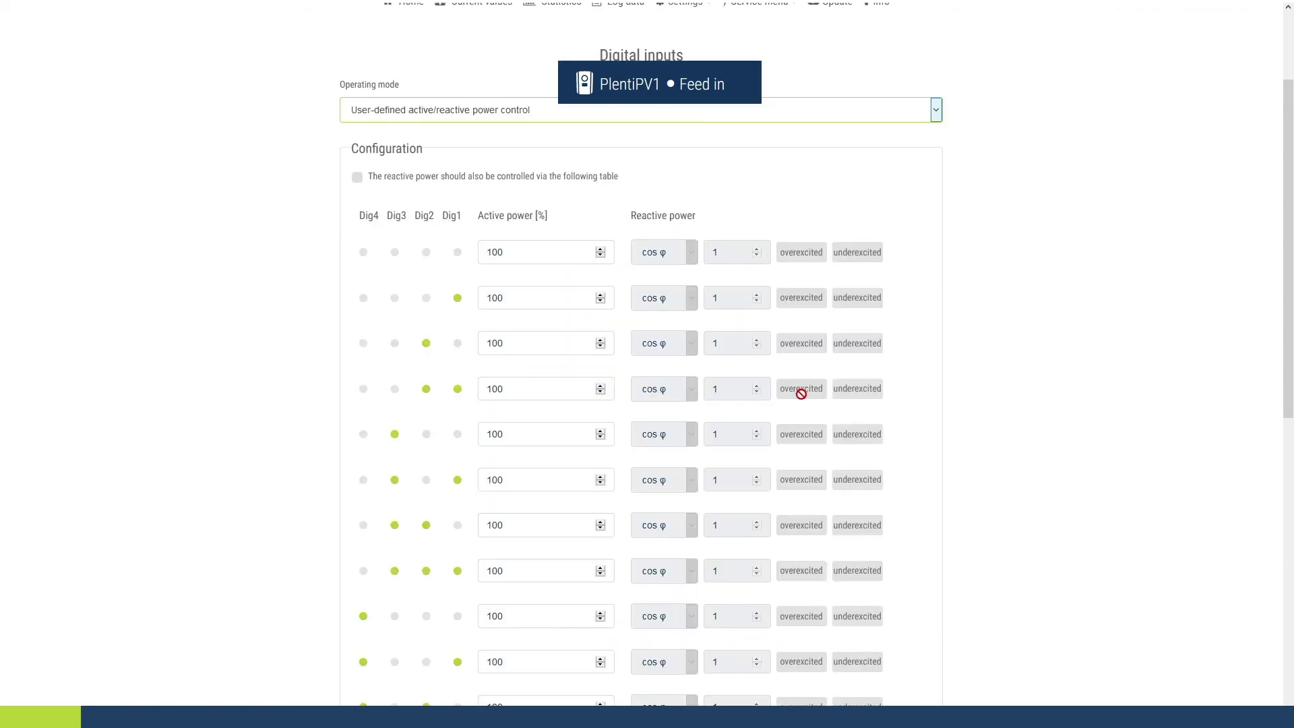
left_click(358, 178)
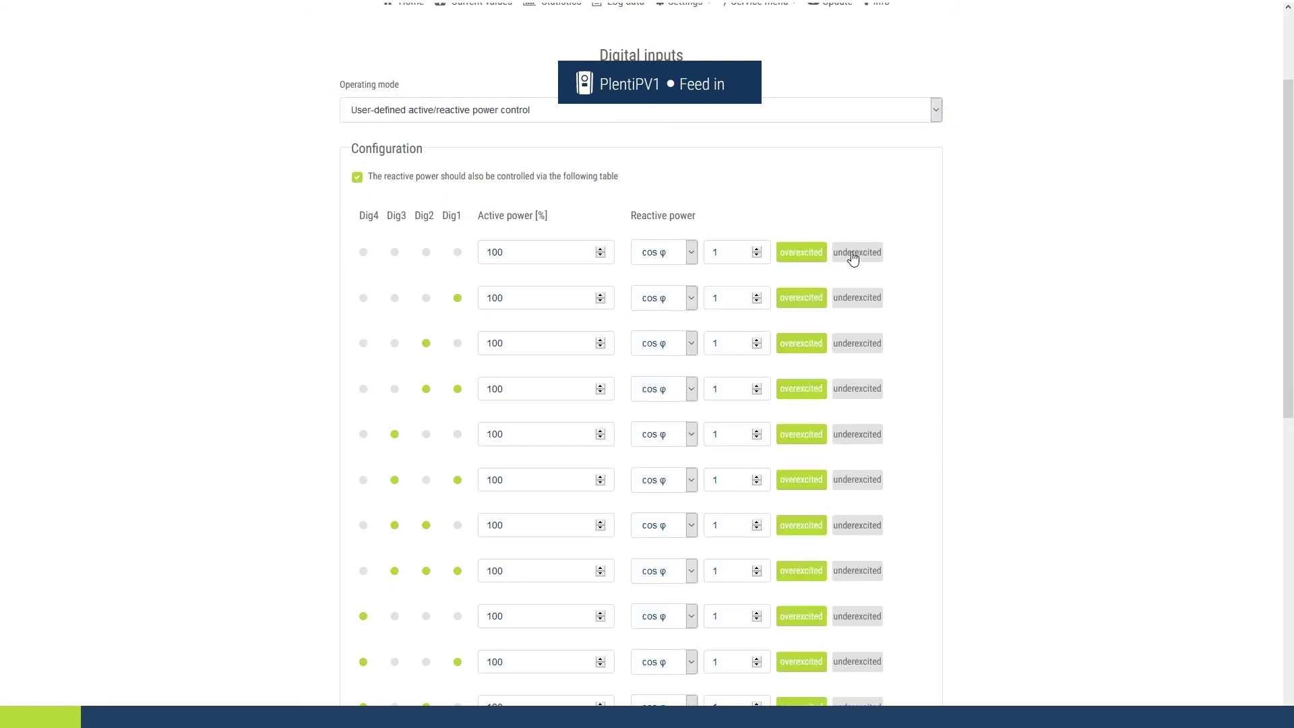
left_click(757, 256)
left_click(757, 301)
Restore row 2's cos φ to 1, then set the switched output to Dynamic self-consumption control
left_click(757, 294)
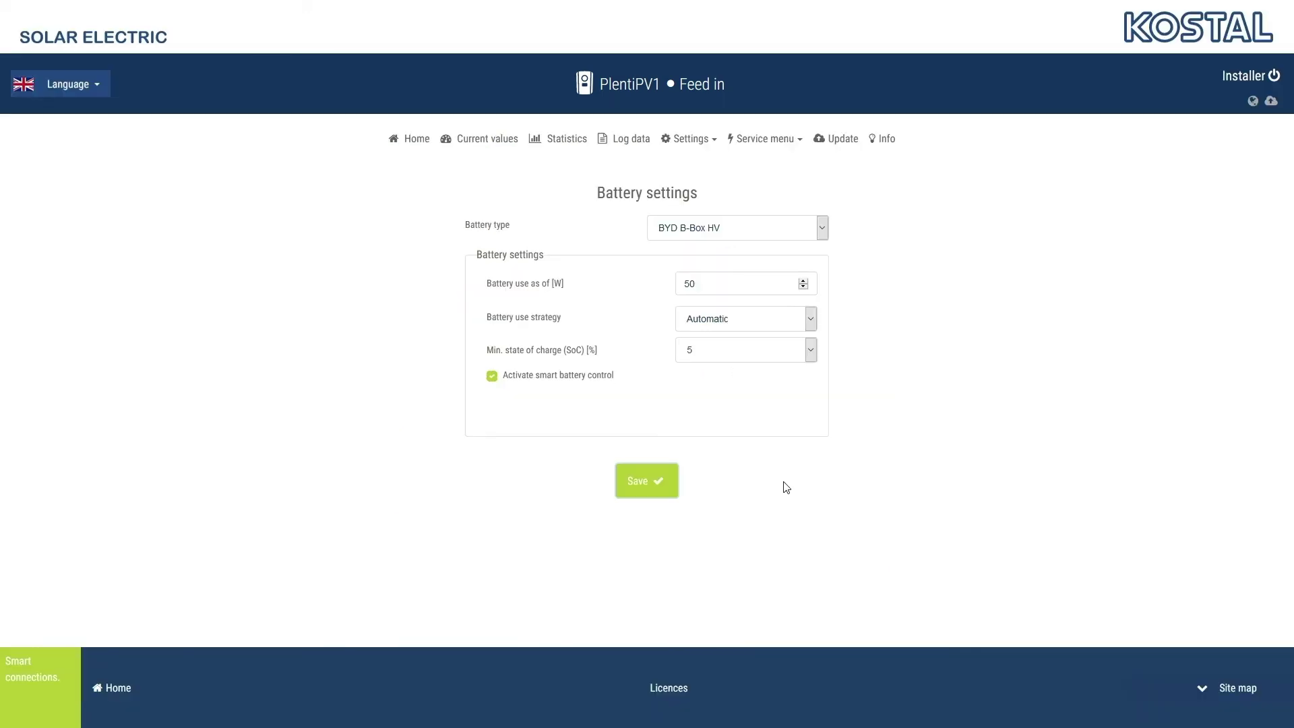
left_click(765, 138)
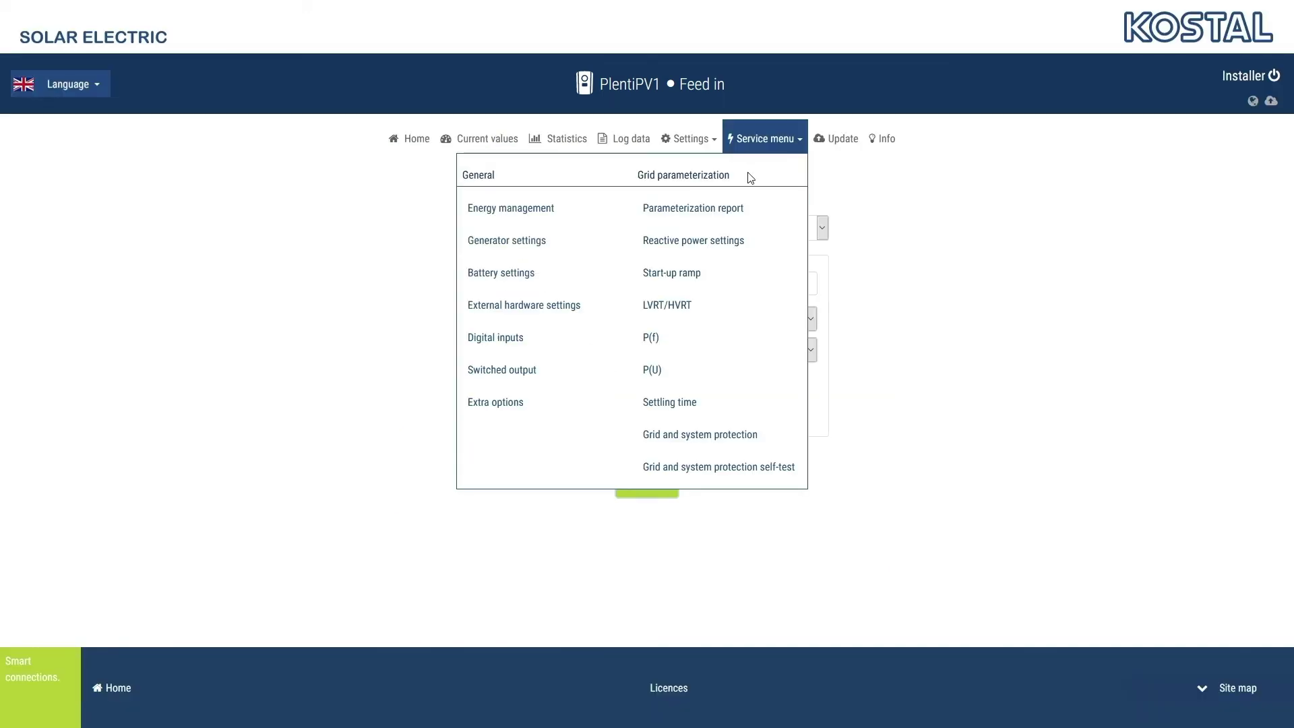
left_click(505, 371)
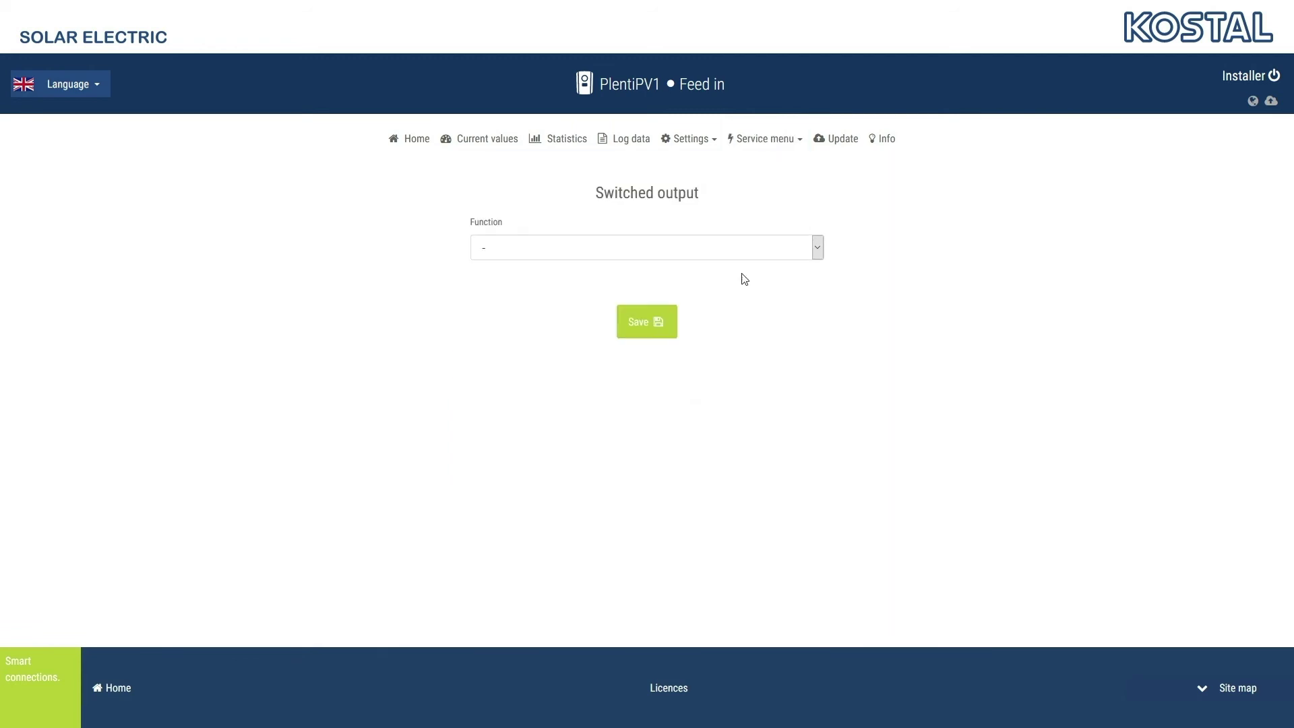
left_click(748, 250)
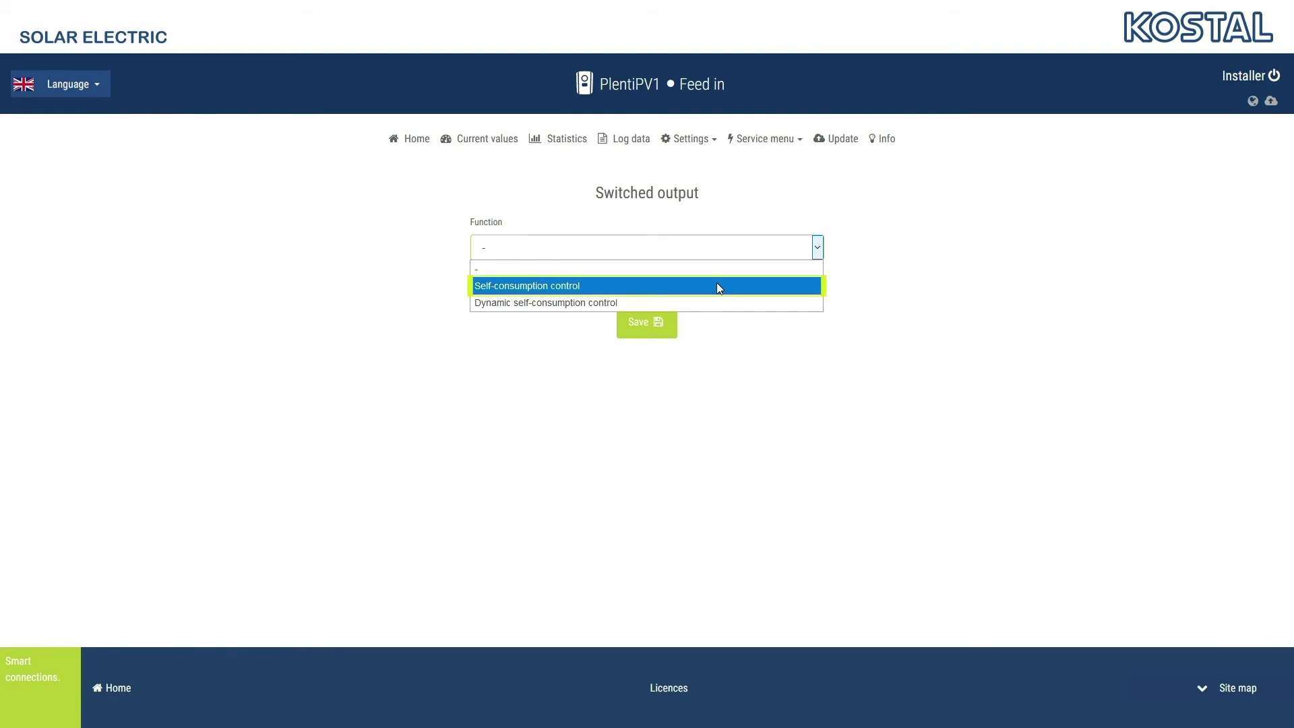
left_click(718, 286)
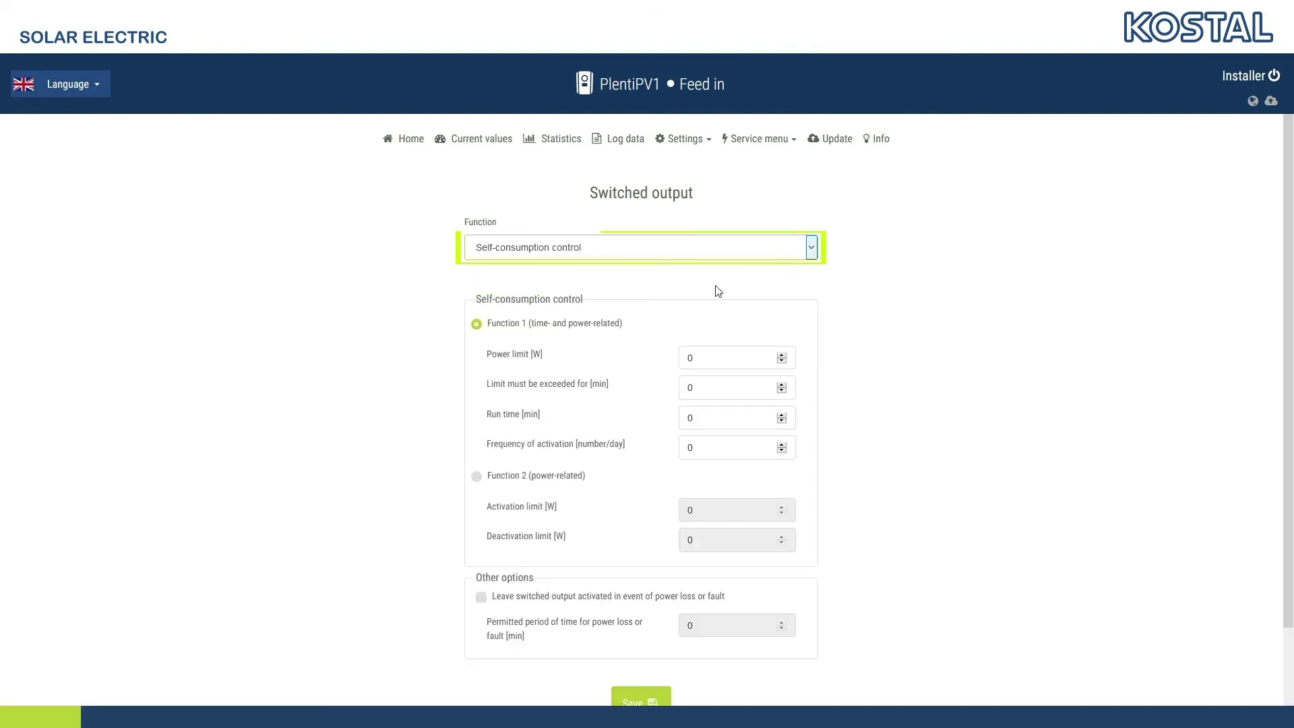
left_click(721, 253)
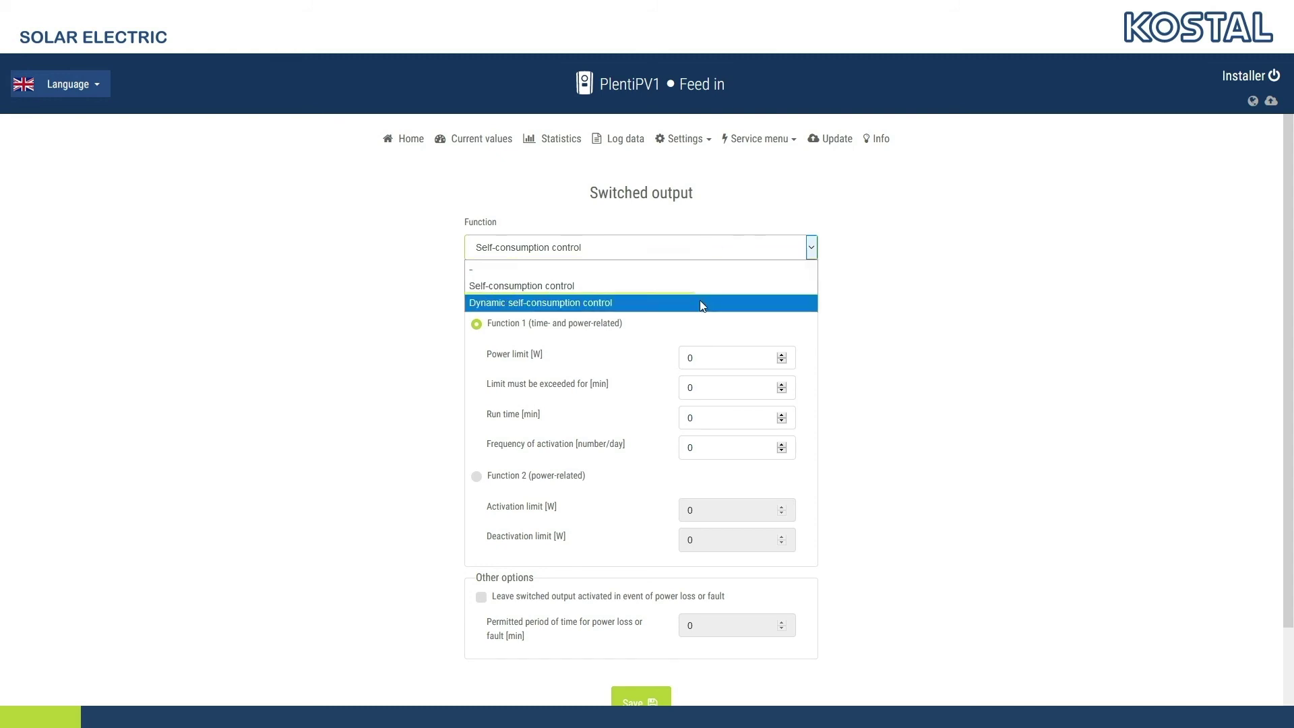
left_click(700, 302)
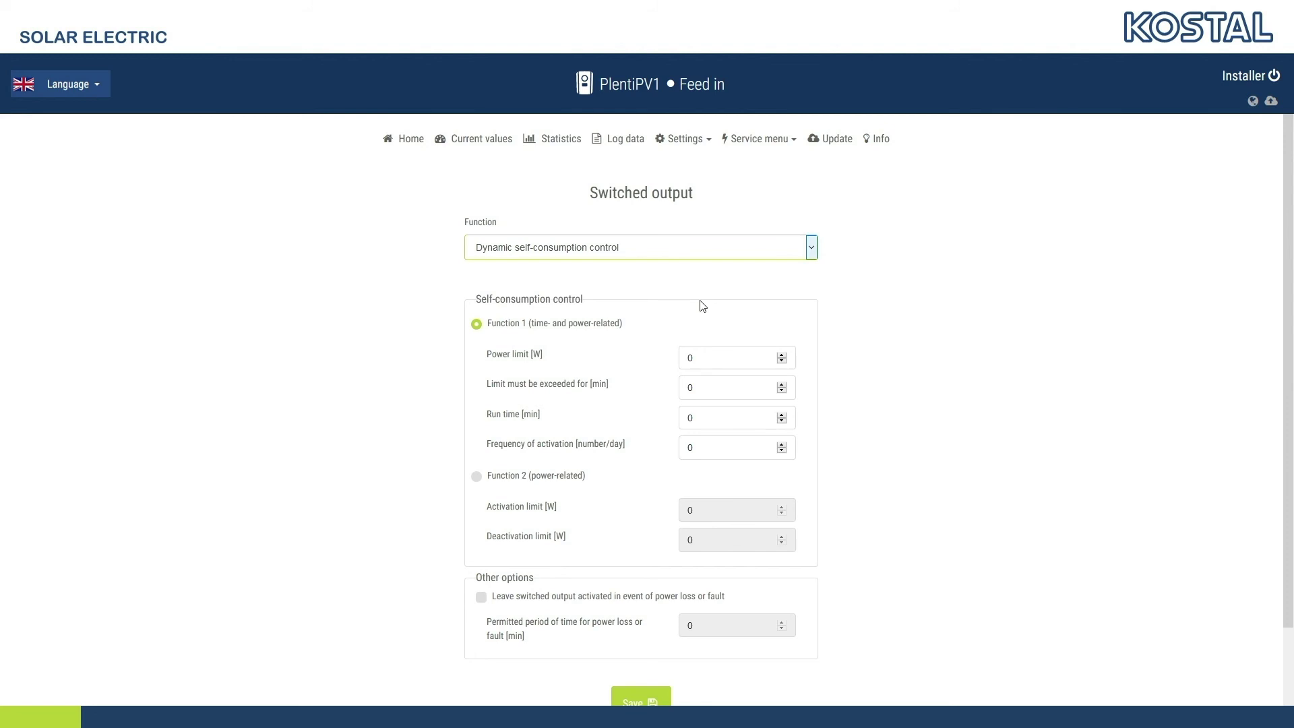
On the Extra options page, start entering the new option's activation code
left_click(763, 138)
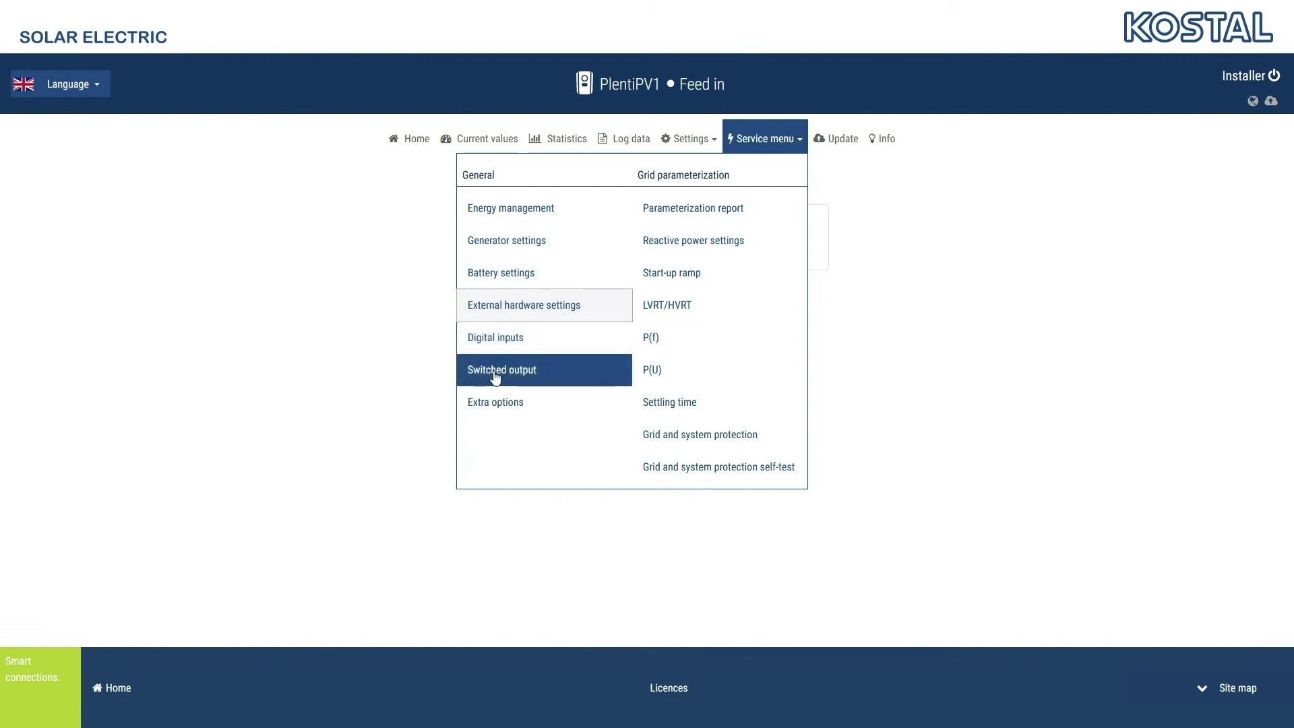
left_click(492, 402)
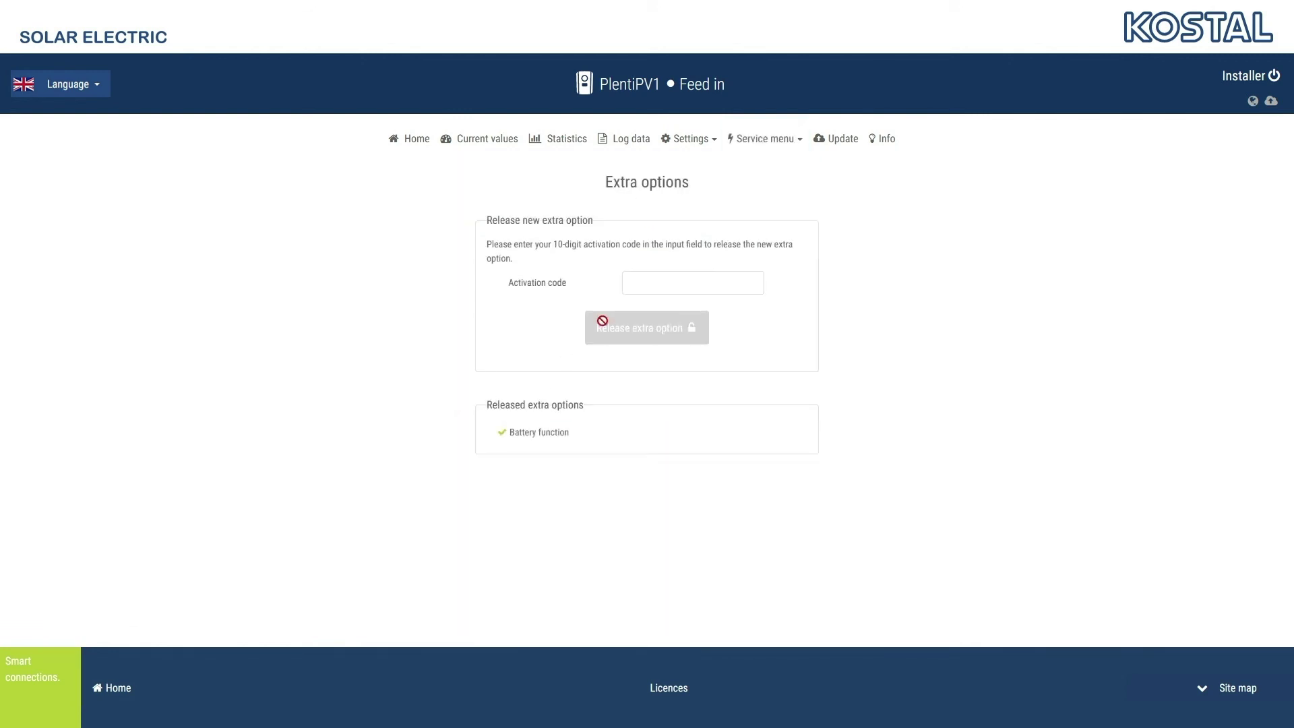
left_click(642, 288)
type("1234")
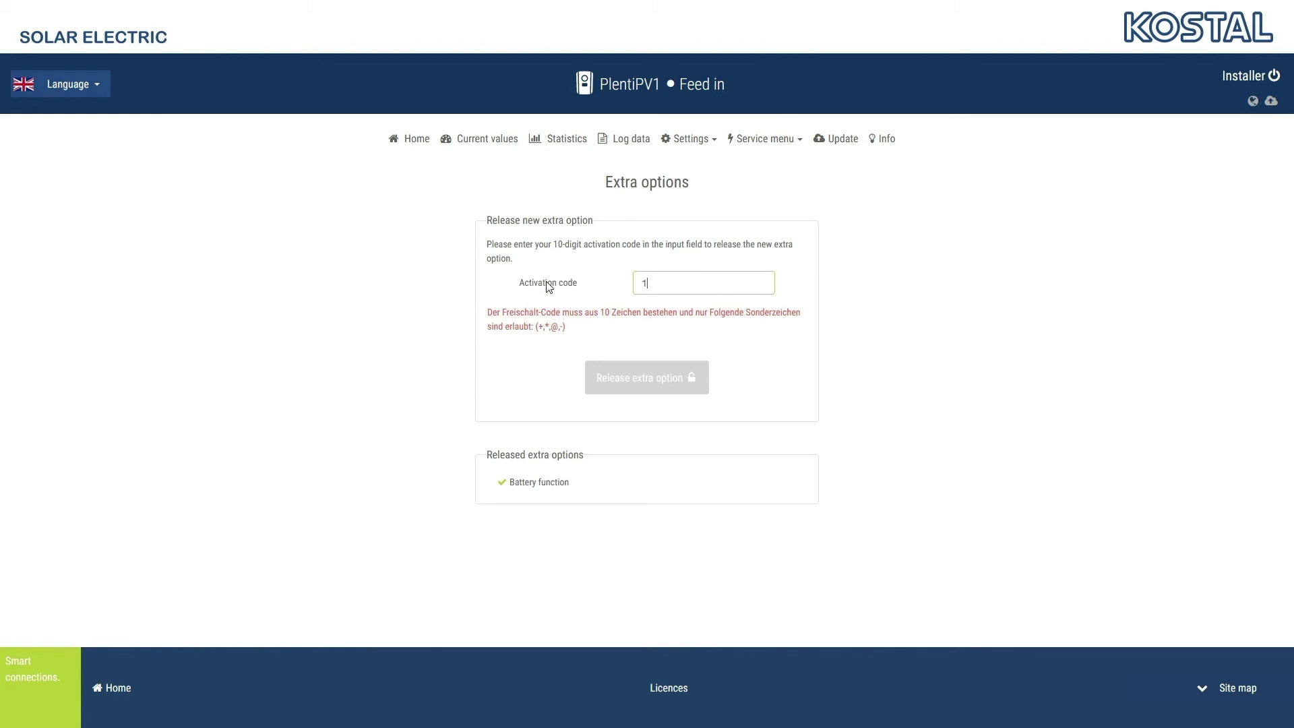
type("56789")
Complete the 10-digit activation code and bring up the Service menu
type("0")
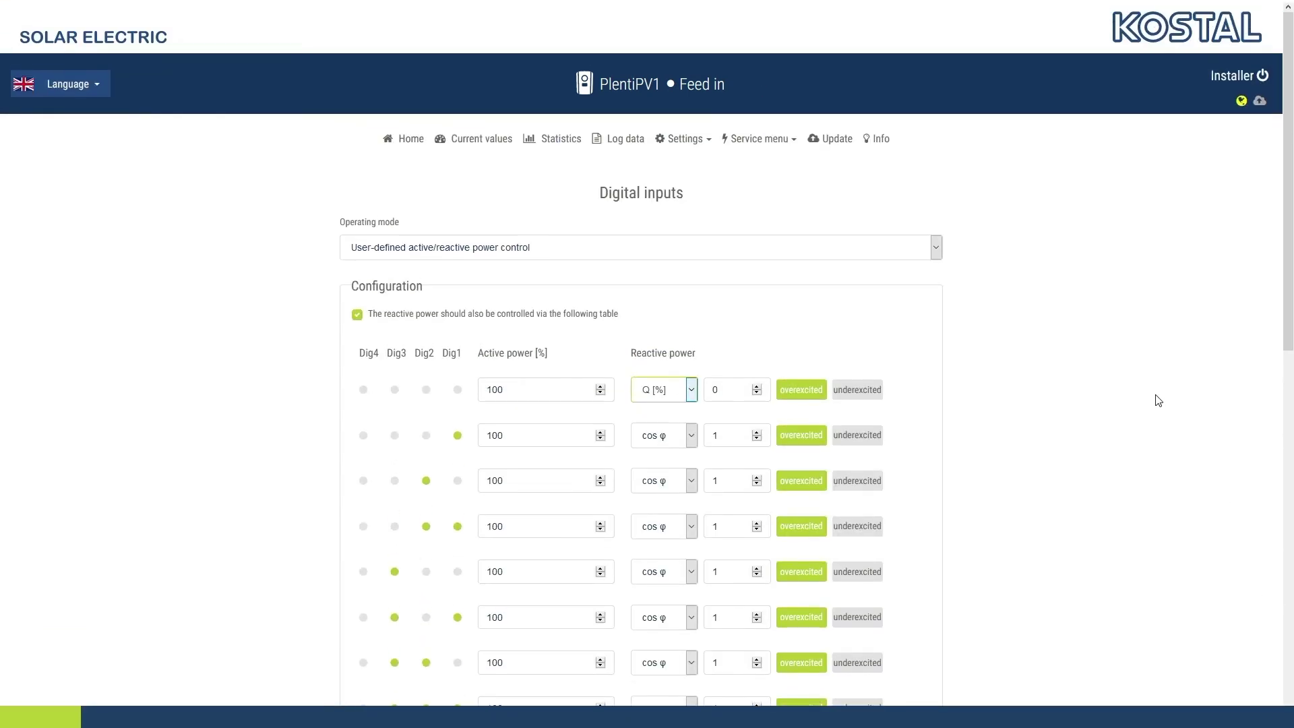
left_click(772, 141)
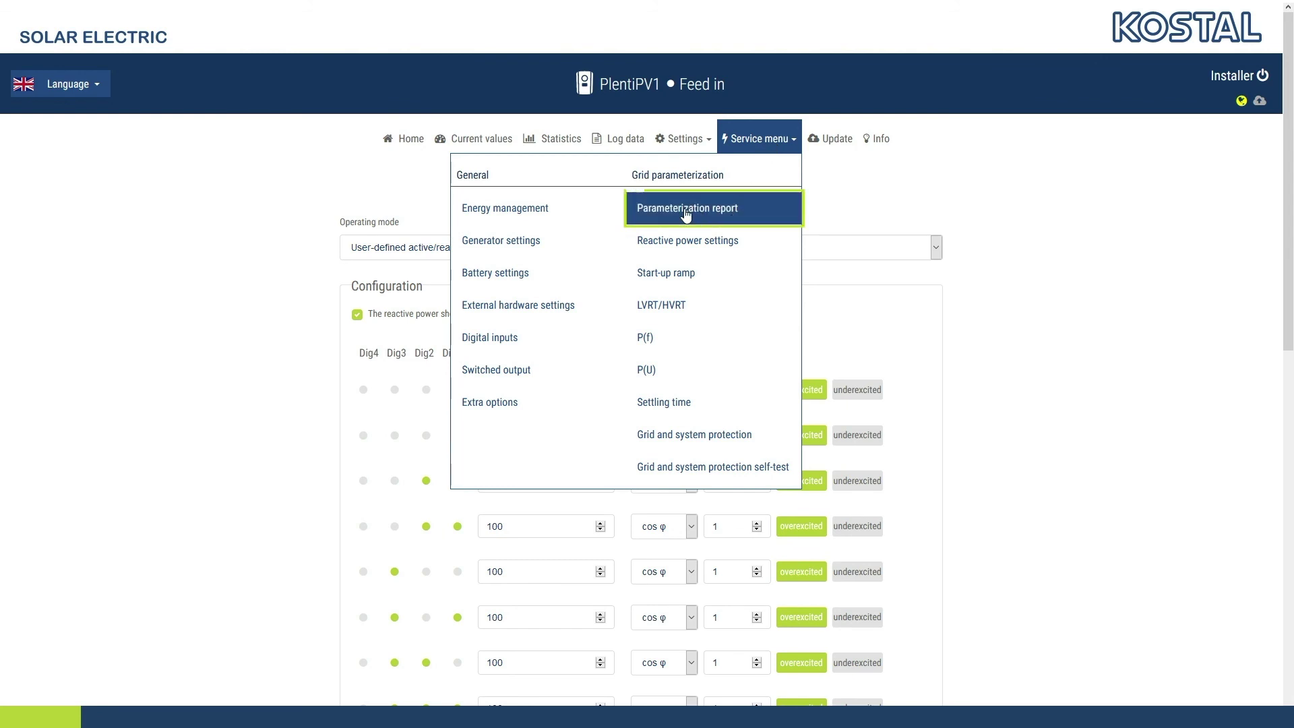
Open the Parameterization report, scroll to its end, and return to the top
left_click(738, 213)
left_click_drag(1288, 148, 1288, 701)
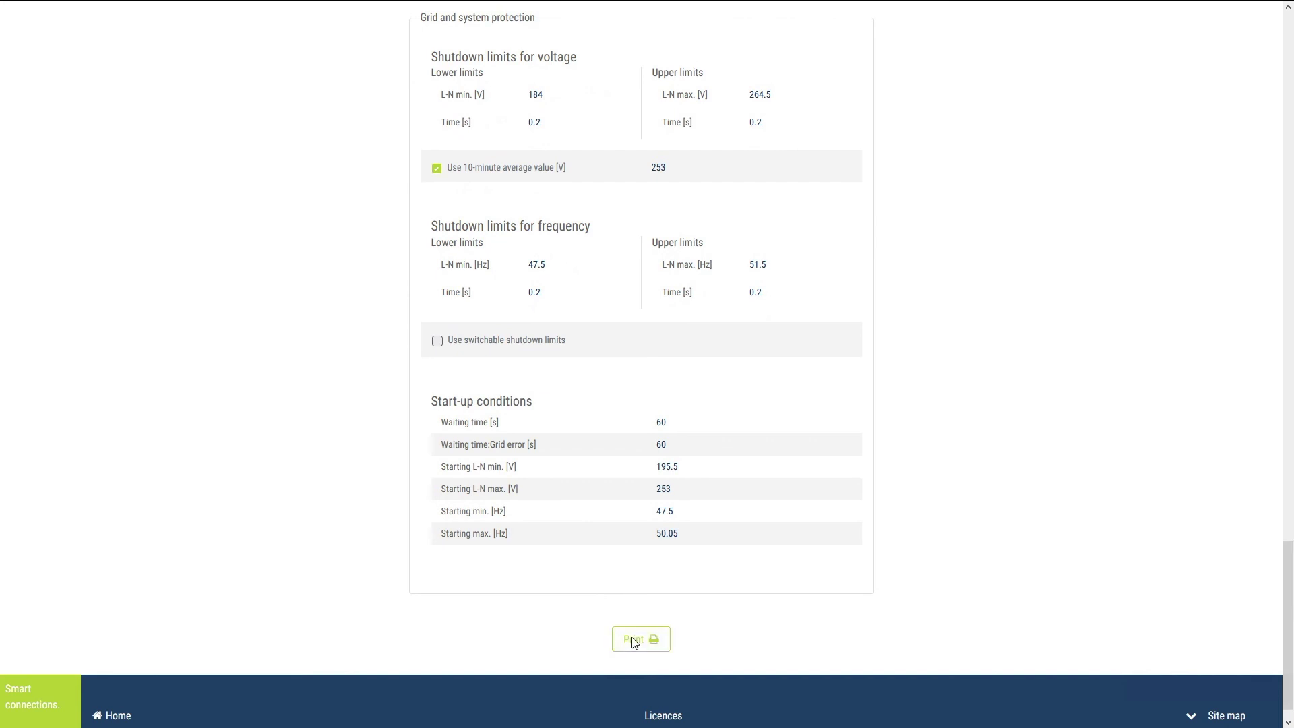
key("Home")
Start the grid and system protection self-test and scroll through its results
left_click(765, 141)
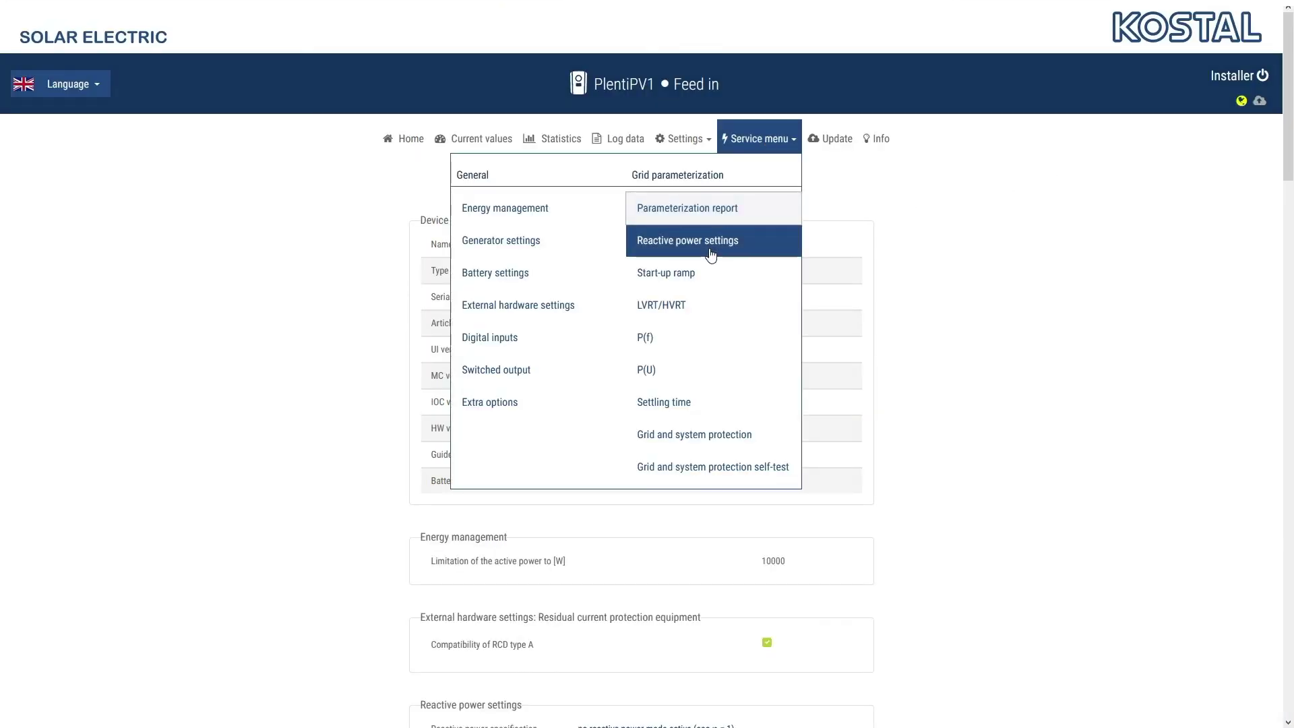
left_click(741, 472)
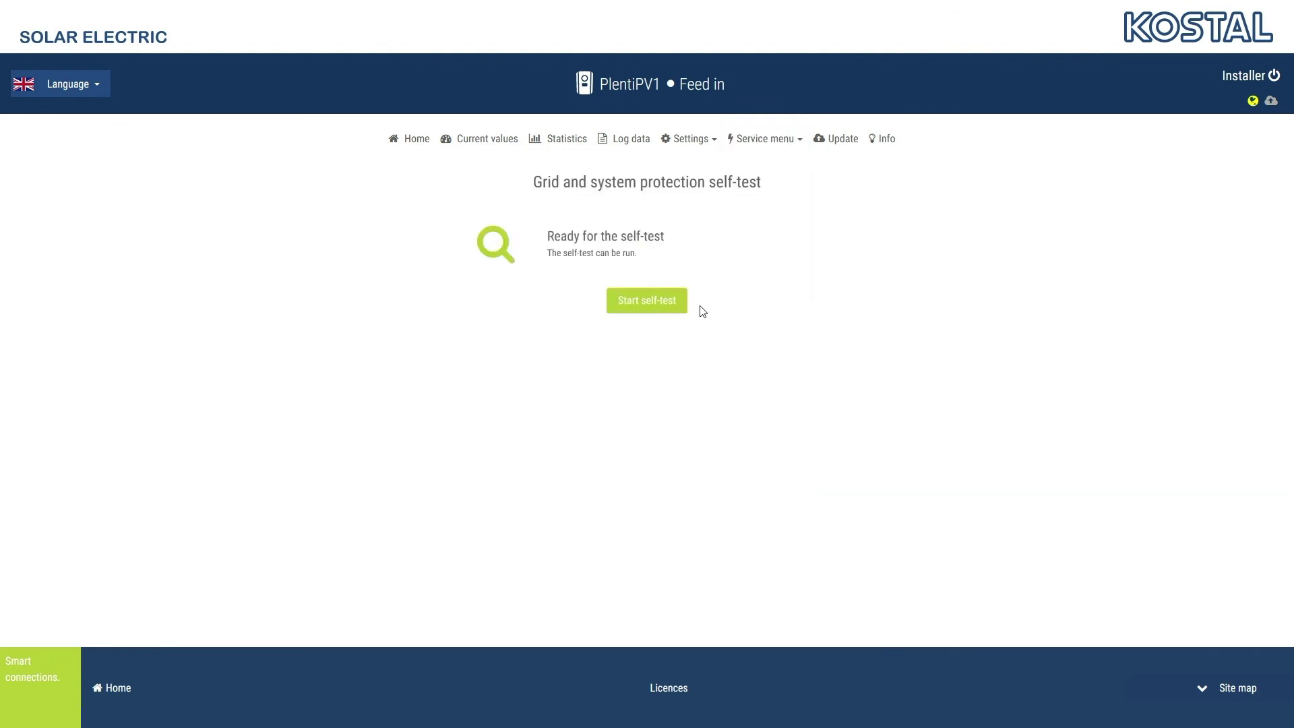
left_click(672, 301)
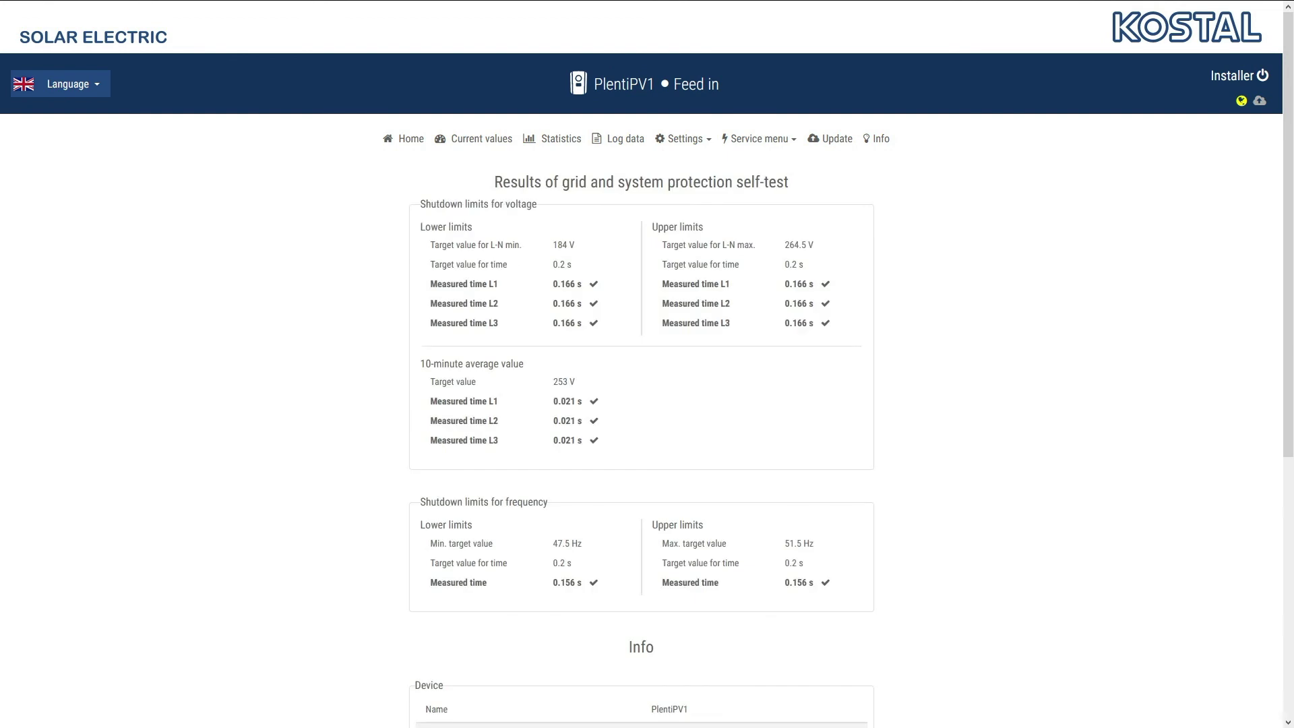
left_click_drag(1279, 290, 1279, 548)
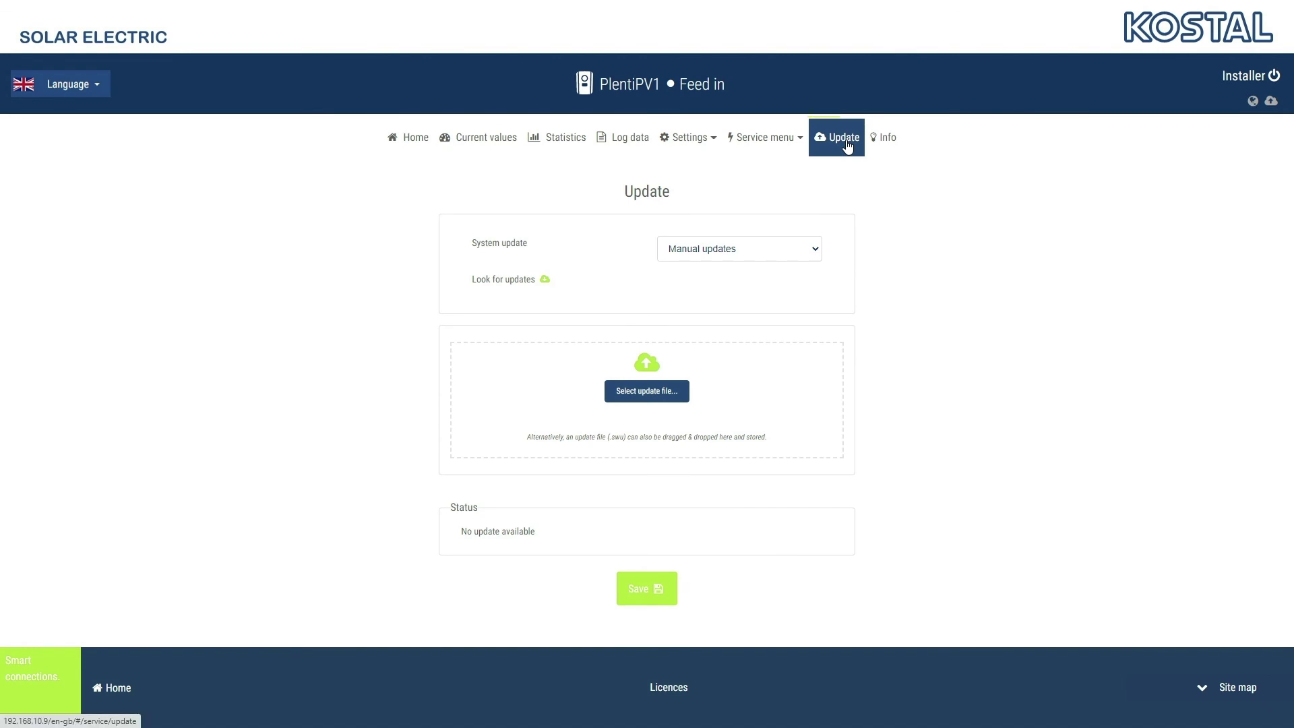
Save System update as Automatic updates, then as Find out about new updates, and check for updates
left_click(848, 146)
left_click(789, 253)
left_click(759, 293)
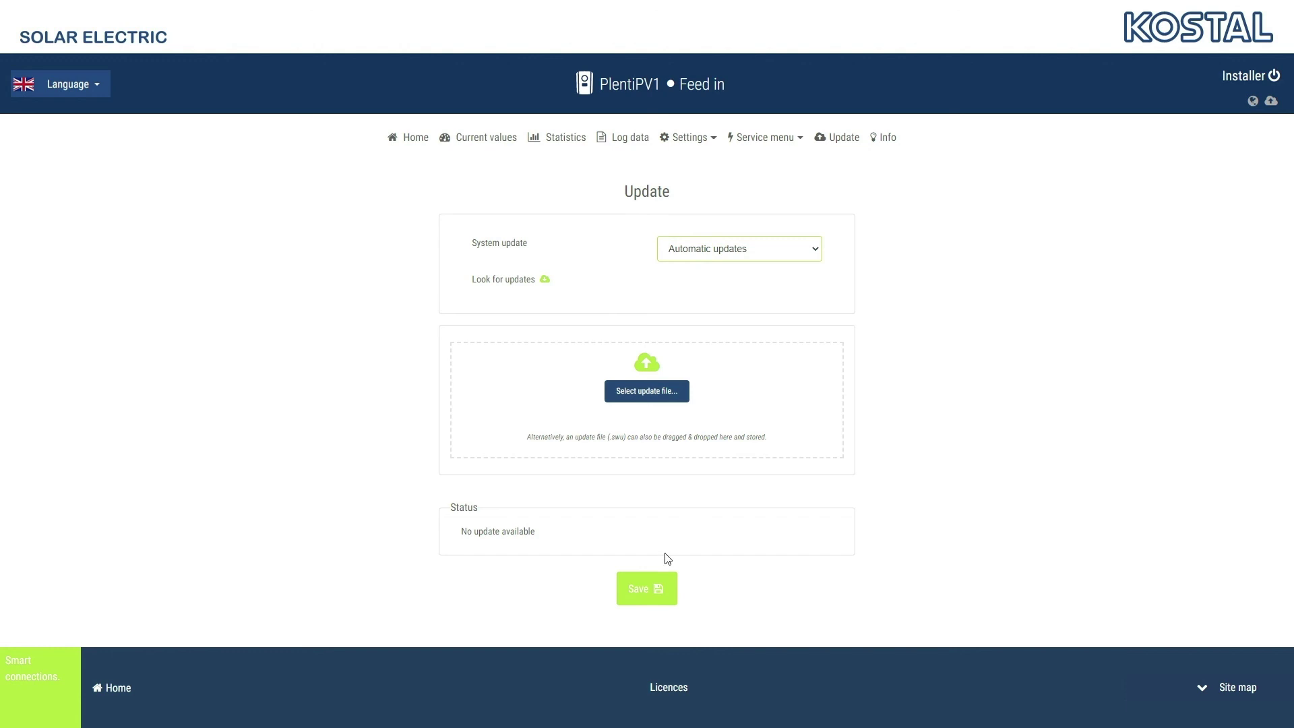
left_click(643, 589)
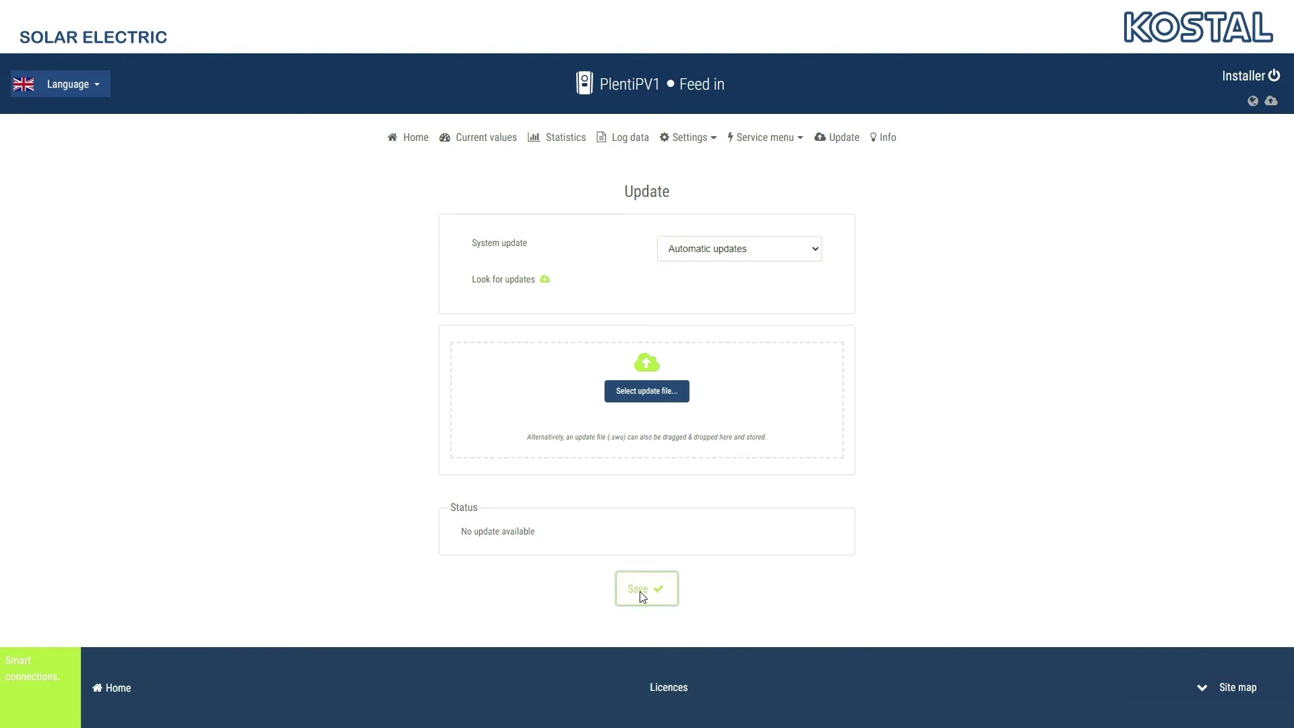
left_click(750, 251)
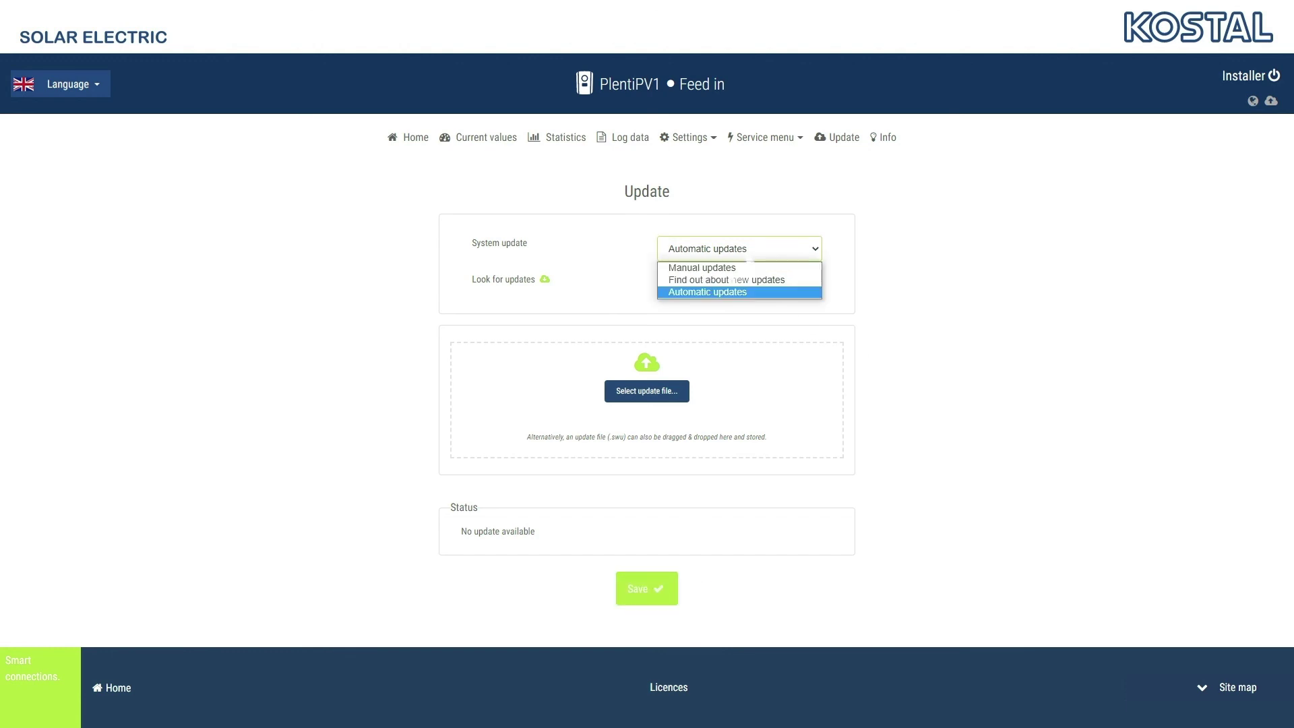
left_click(741, 280)
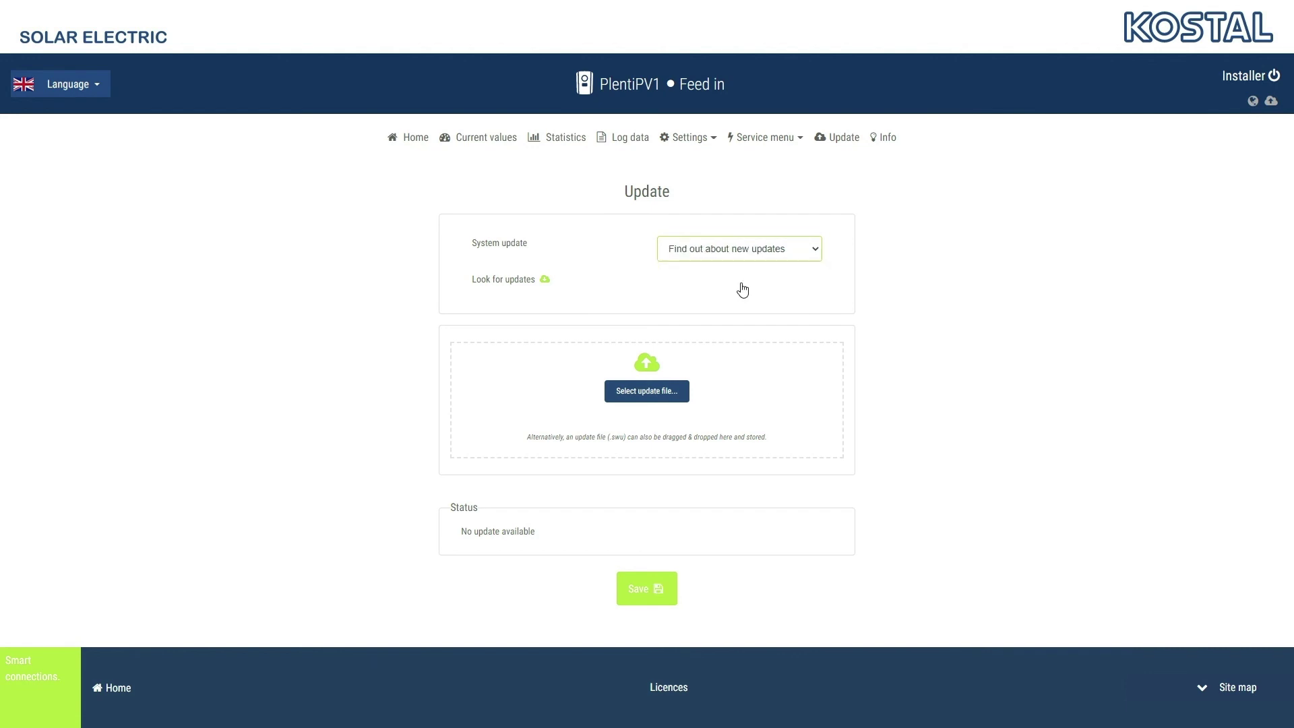
left_click(649, 590)
left_click(511, 286)
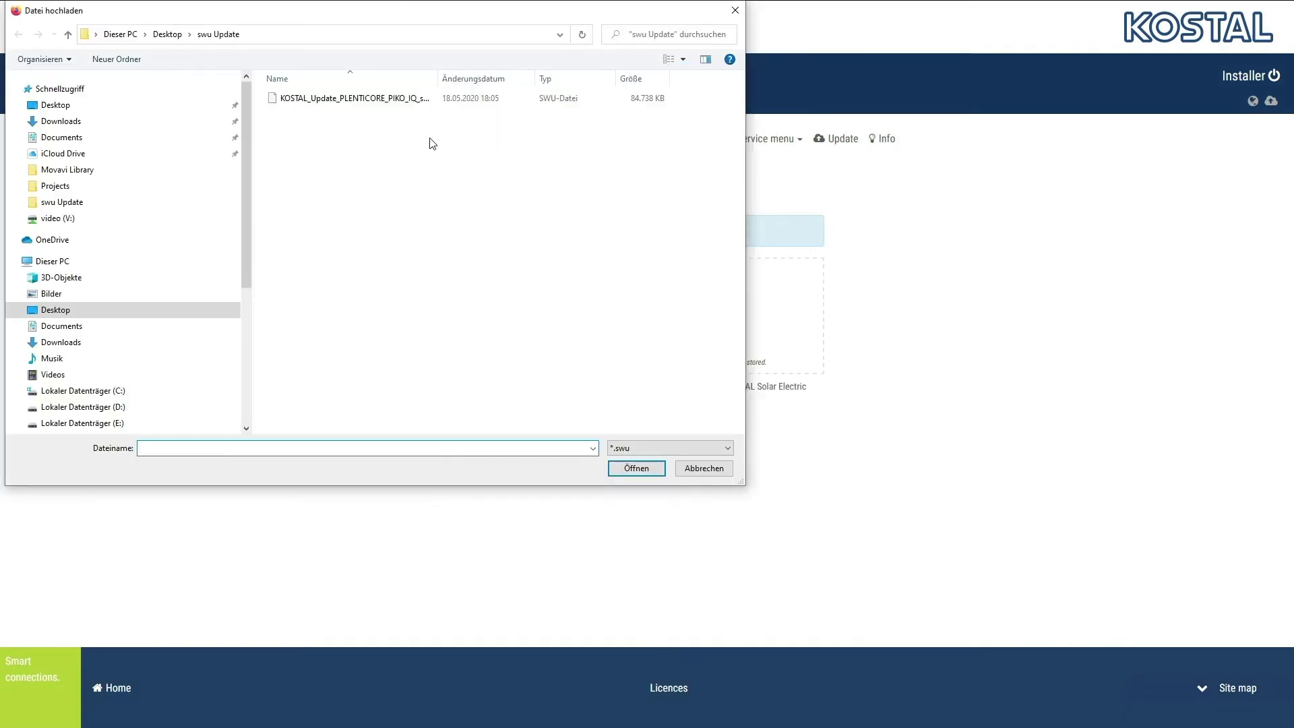
Upload the KOSTAL_Update_PLENTICORE .swu file, run the update, and log out as installer
double_click(402, 94)
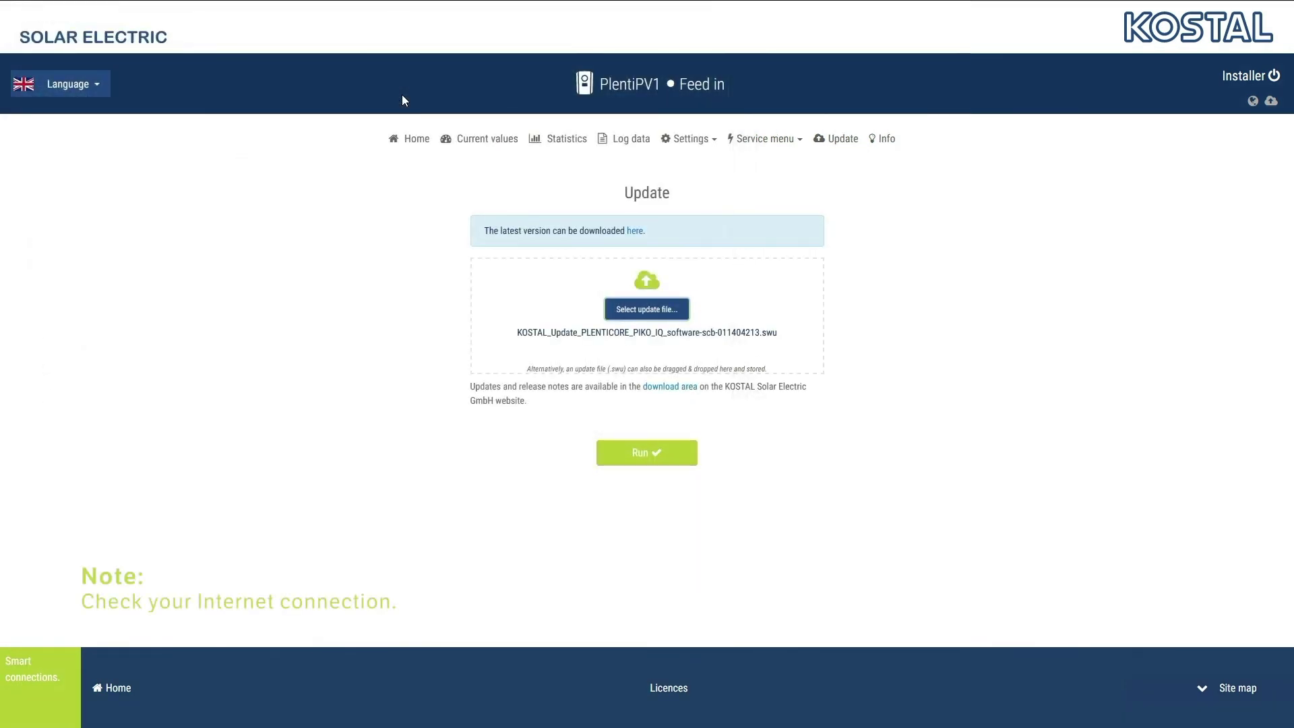
left_click(647, 460)
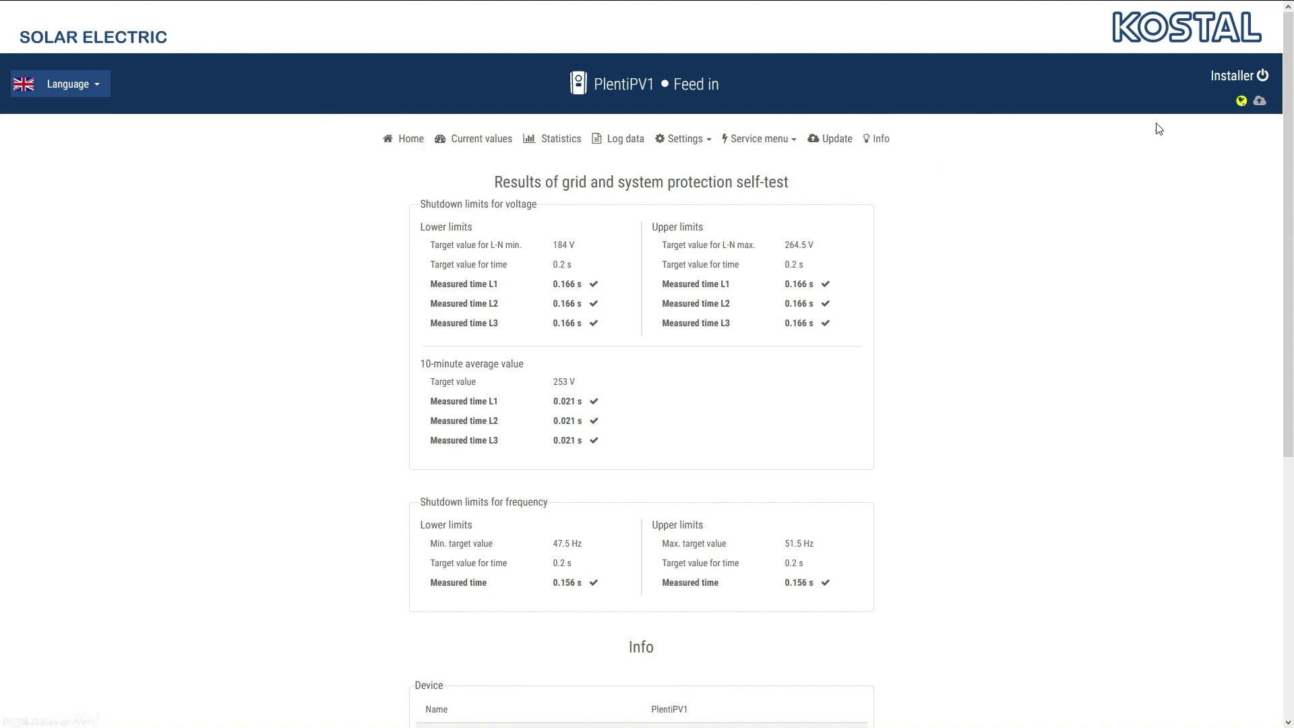
left_click(1237, 78)
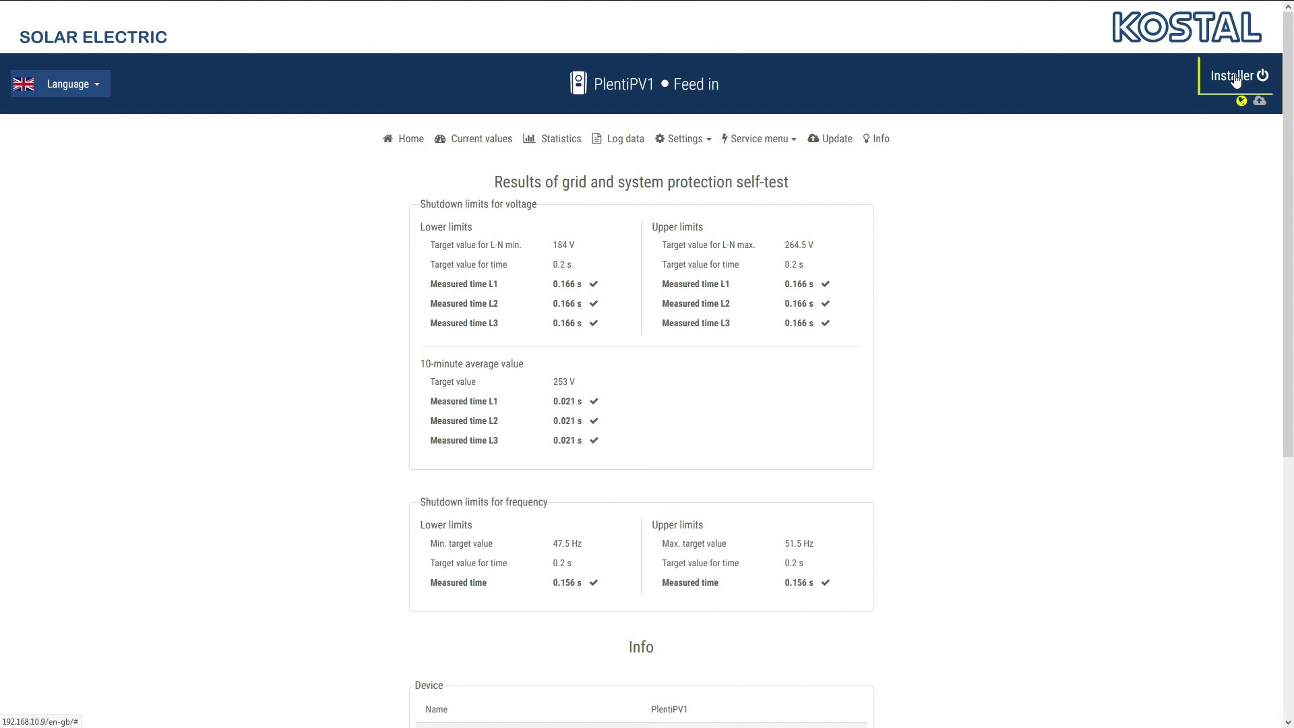